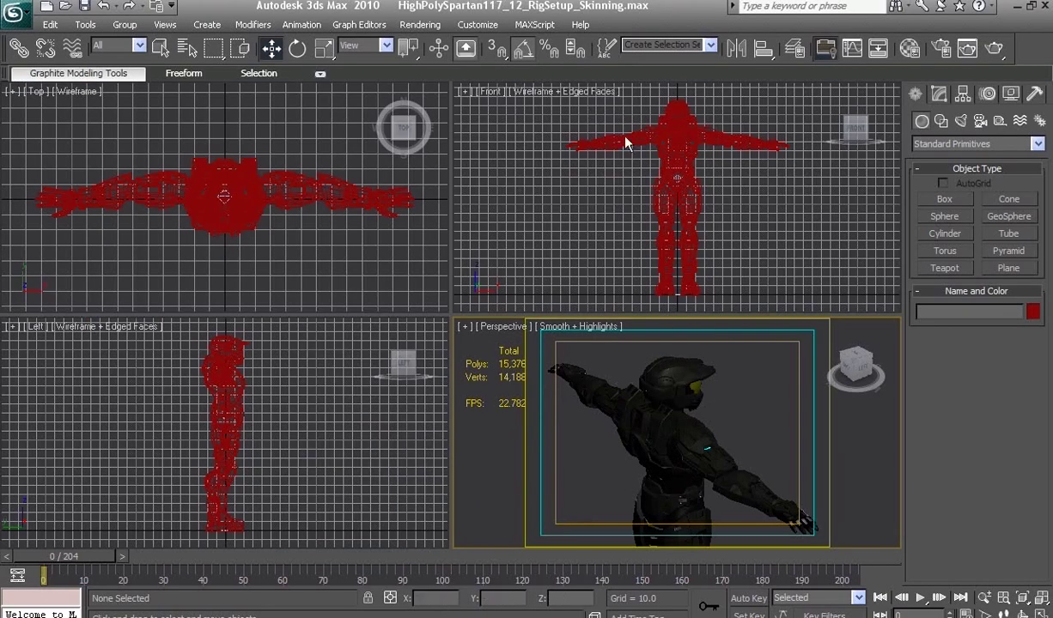
Maximize the Perspective view, then zoom and orbit to a close side view of the helmet.
{"action": "key", "text": "alt+w"}
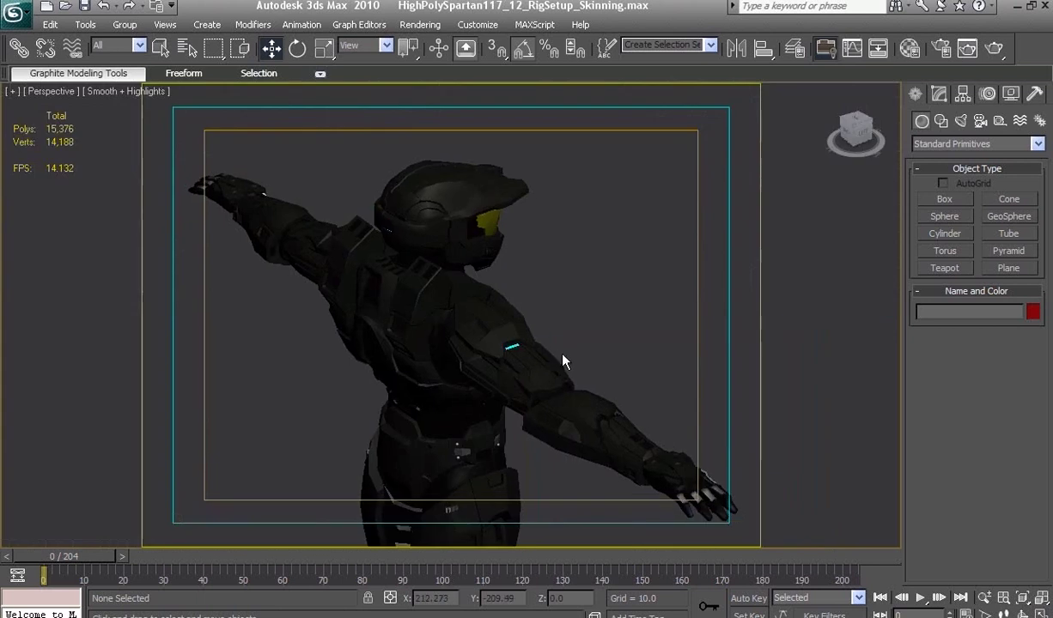
{"action": "scroll", "coordinate": [522, 339], "scroll_direction": "up", "scroll_amount": 2}
{"action": "scroll", "coordinate": [488, 300], "scroll_direction": "up", "scroll_amount": 3}
{"action": "mouse_move", "coordinate": [619, 303]}
{"action": "middle_mouse_down", "text": "alt"}
{"action": "mouse_move", "coordinate": [682, 287]}
{"action": "mouse_move", "coordinate": [543, 348]}
{"action": "mouse_move", "coordinate": [517, 392]}
{"action": "mouse_move", "coordinate": [533, 382]}
{"action": "mouse_move", "coordinate": [481, 352]}
{"action": "middle_mouse_up", "text": "alt"}
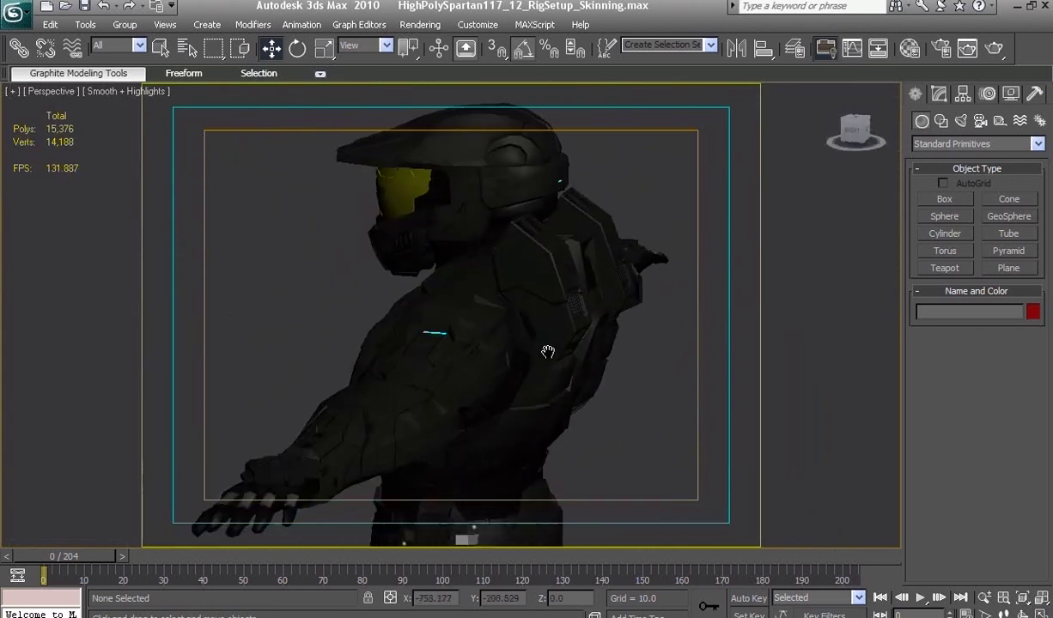
Make a test render of the Perspective view, inspect it, and close the render window.
{"action": "left_click", "coordinate": [967, 48]}
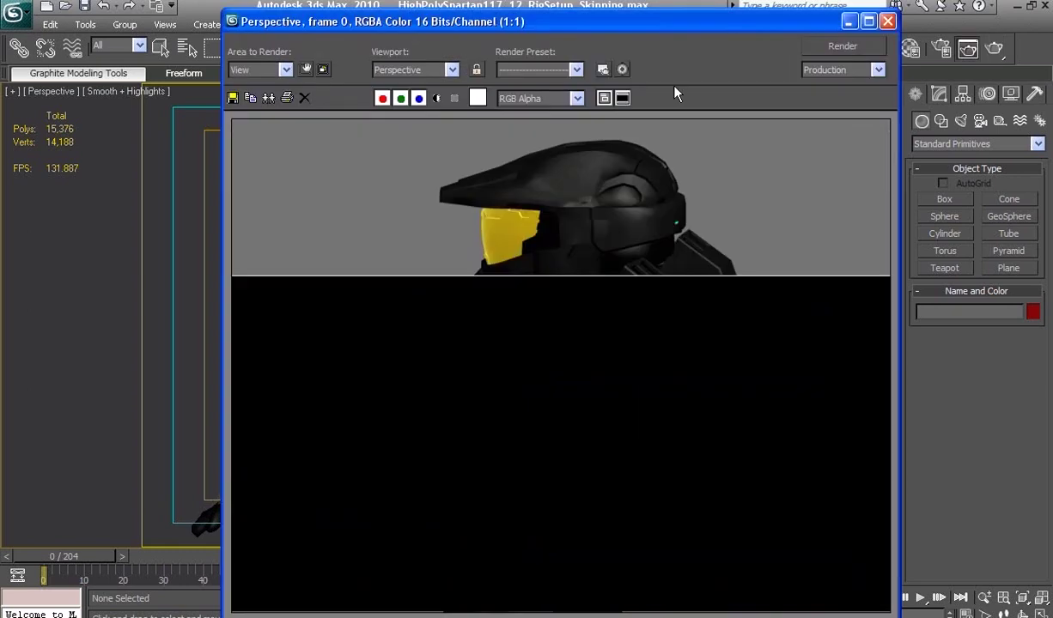
{"action": "left_click_drag", "start_coordinate": [583, 22], "coordinate": [758, 25]}
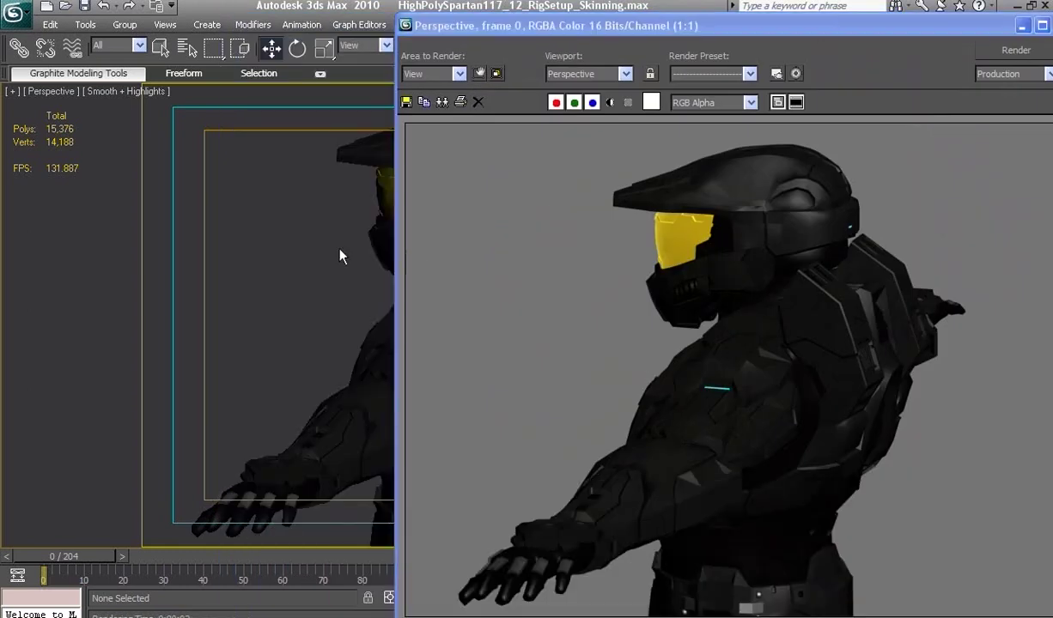
{"action": "mouse_move", "coordinate": [265, 255]}
{"action": "middle_mouse_down"}
{"action": "mouse_move", "coordinate": [216, 228]}
{"action": "mouse_move", "coordinate": [249, 248]}
{"action": "mouse_move", "coordinate": [192, 172]}
{"action": "mouse_move", "coordinate": [185, 182]}
{"action": "middle_mouse_up"}
{"action": "left_click_drag", "start_coordinate": [1015, 26], "coordinate": [898, 26]}
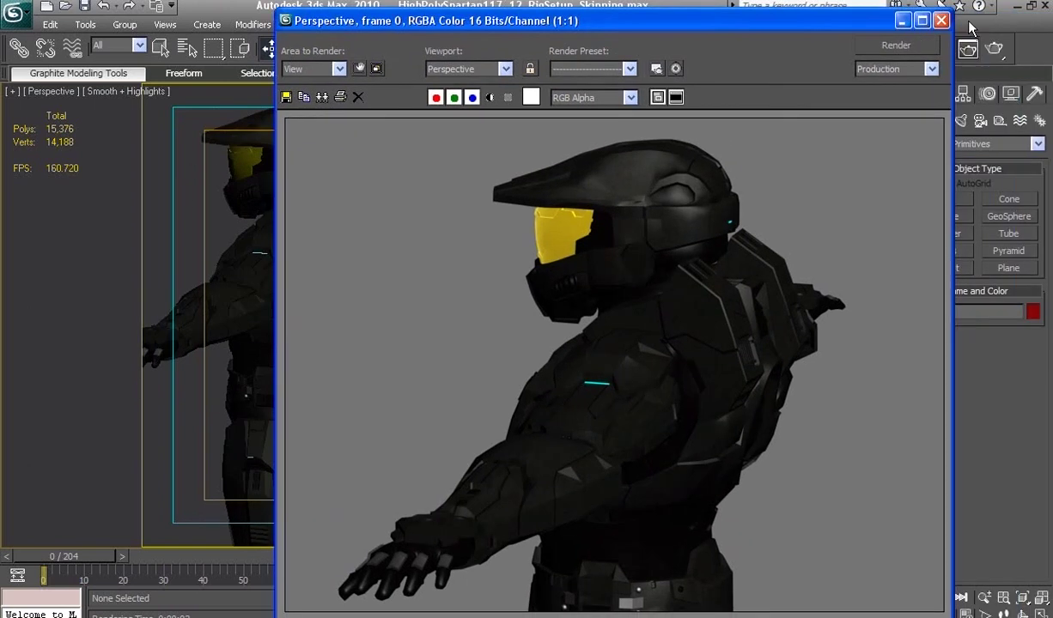
{"action": "left_click", "coordinate": [904, 24]}
Zoom out, recentre the Spartan, and restore the four-viewport layout.
{"action": "scroll", "coordinate": [566, 262], "scroll_direction": "down", "scroll_amount": 2}
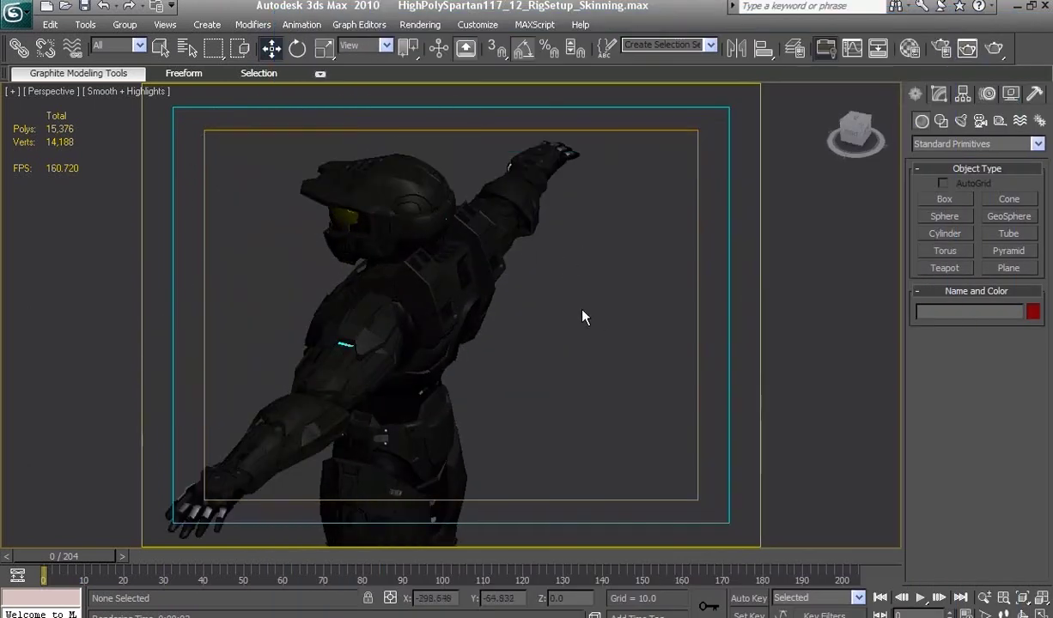
{"action": "scroll", "coordinate": [583, 311], "scroll_direction": "down", "scroll_amount": 2}
{"action": "middle_click_drag", "start_coordinate": [536, 302], "coordinate": [548, 262]}
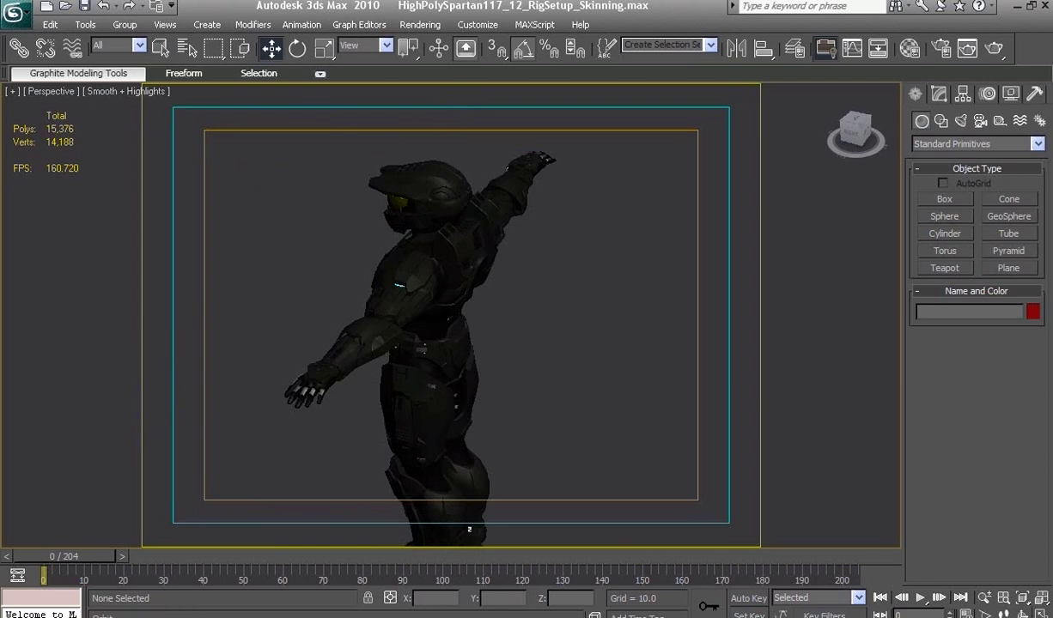
{"action": "key", "text": "alt+w"}
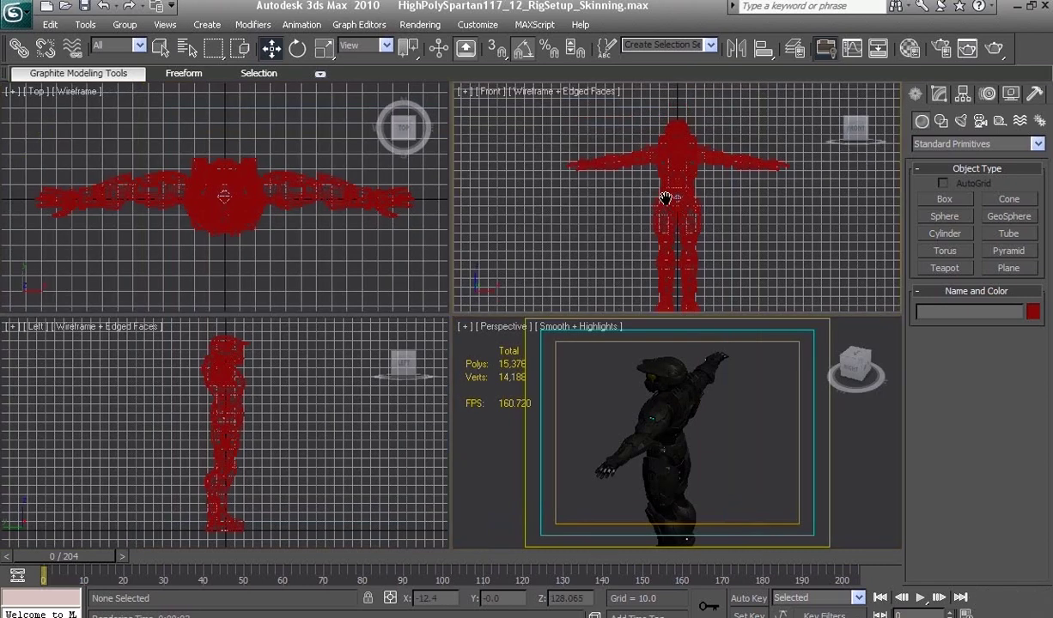
Switch lights to Standard and place Skylight Sky01 in the Top view, right of the character.
{"action": "scroll", "coordinate": [678, 206], "scroll_direction": "down", "scroll_amount": 2}
{"action": "left_click", "coordinate": [961, 121]}
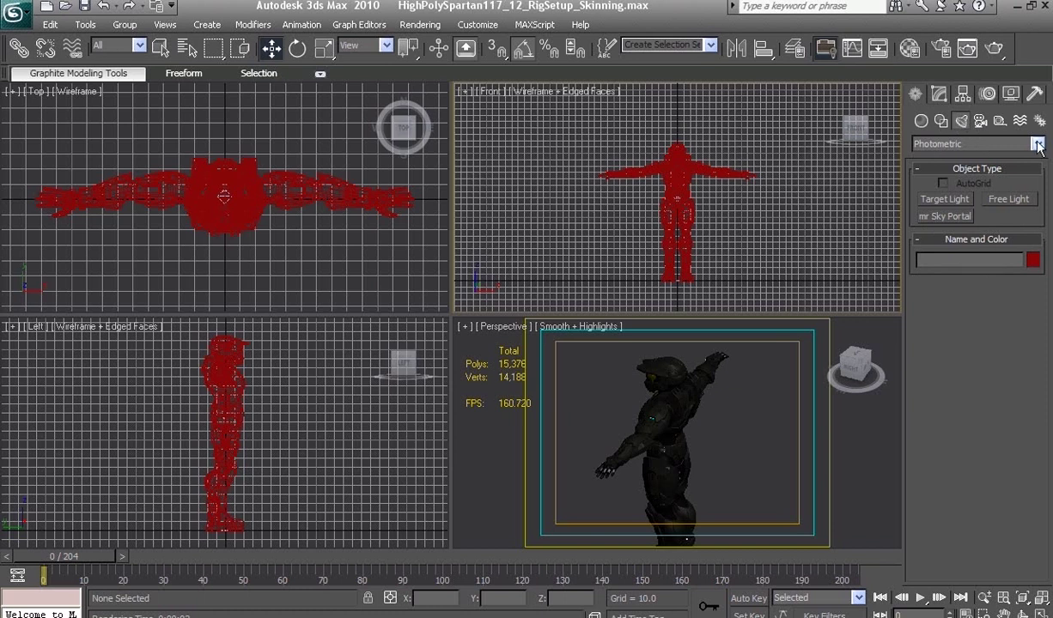
{"action": "left_click", "coordinate": [996, 143]}
{"action": "left_click", "coordinate": [932, 169]}
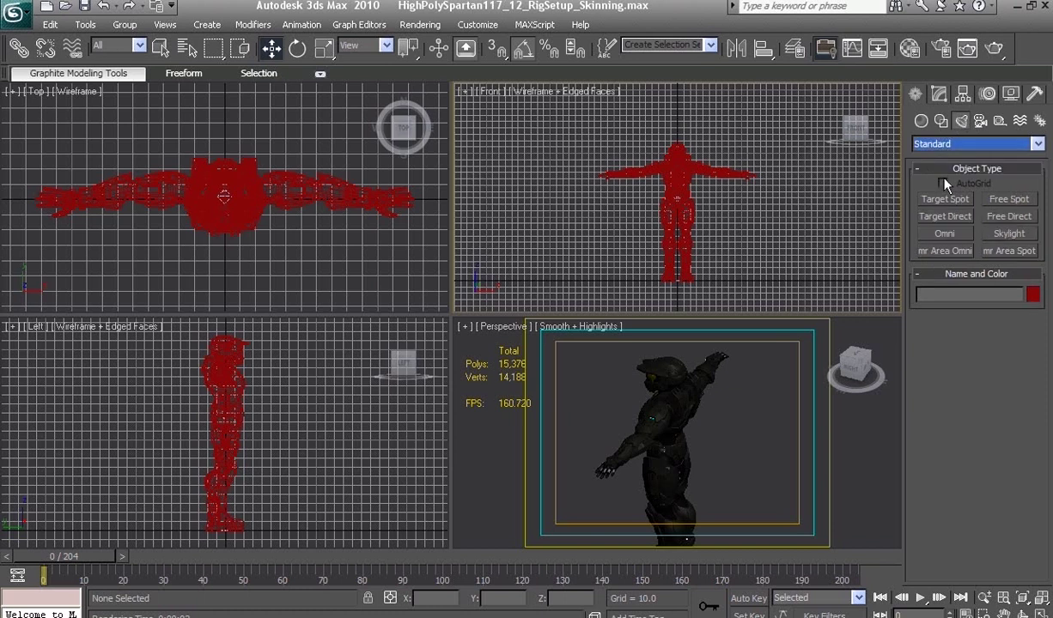
{"action": "left_click", "coordinate": [1005, 235]}
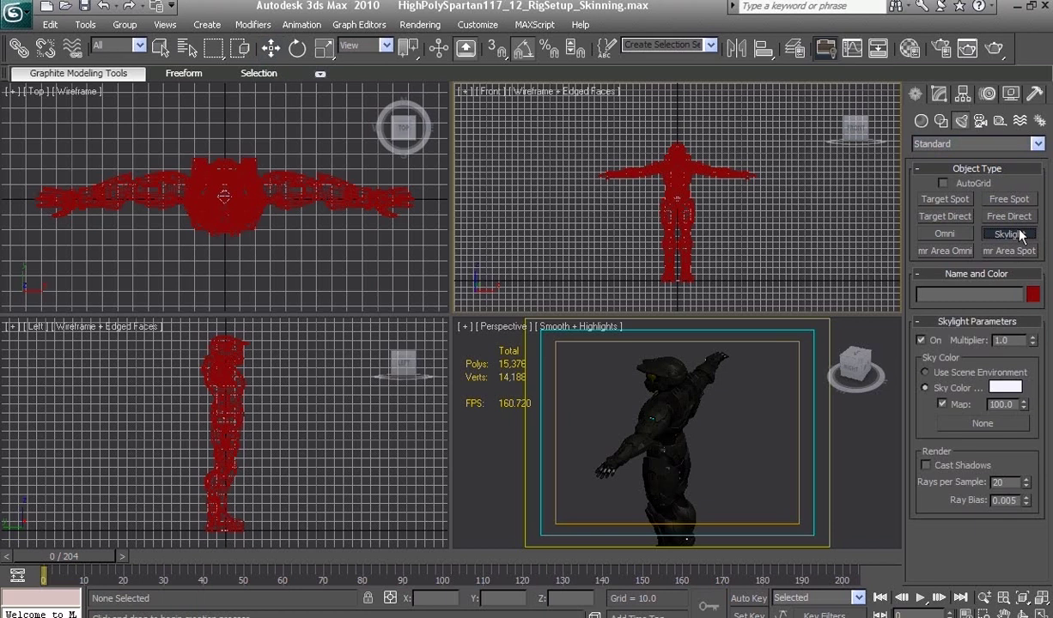
{"action": "scroll", "coordinate": [292, 223], "scroll_direction": "down", "scroll_amount": 3}
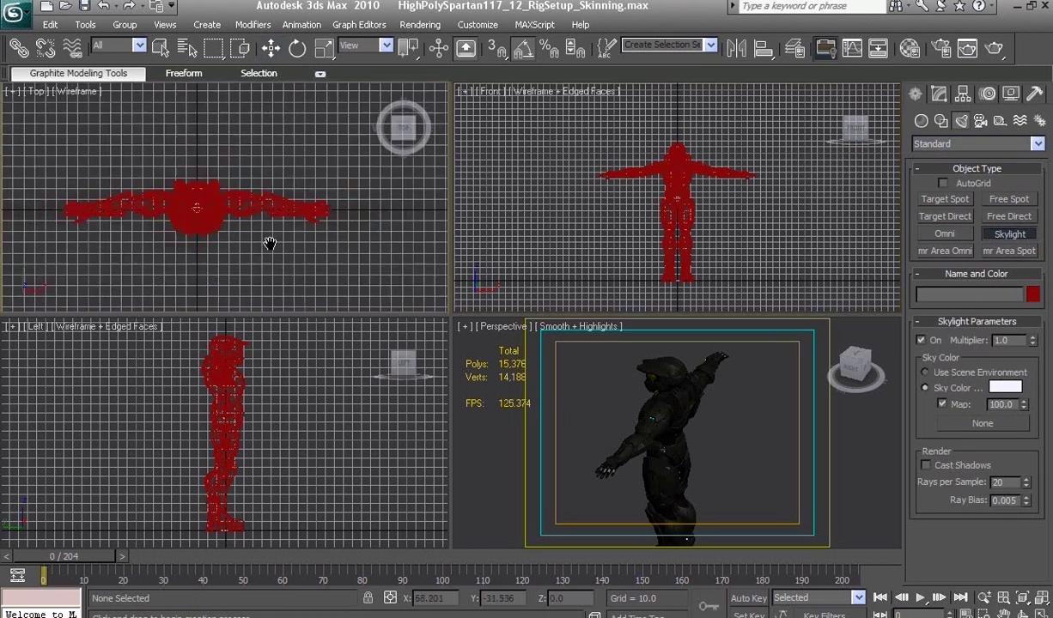
{"action": "scroll", "coordinate": [257, 236], "scroll_direction": "down", "scroll_amount": 2}
{"action": "left_click", "coordinate": [305, 200]}
{"action": "right_click", "coordinate": [301, 200]}
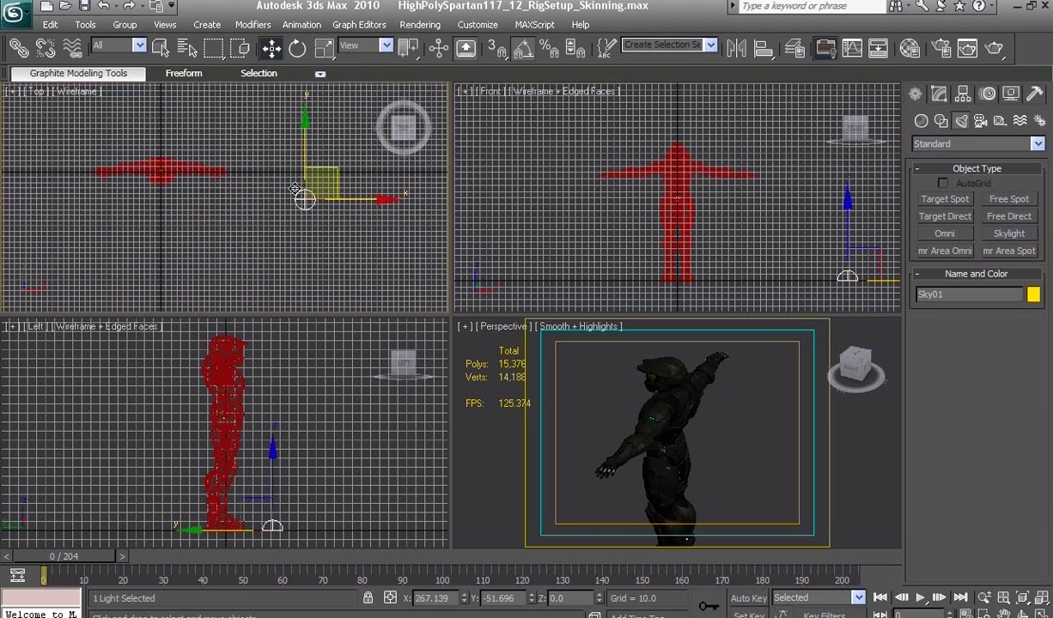
{"action": "mouse_move", "coordinate": [266, 189]}
{"action": "middle_mouse_down"}
{"action": "mouse_move", "coordinate": [300, 226]}
{"action": "mouse_move", "coordinate": [235, 211]}
{"action": "middle_mouse_up"}
{"action": "scroll", "coordinate": [235, 212], "scroll_direction": "up", "scroll_amount": 2}
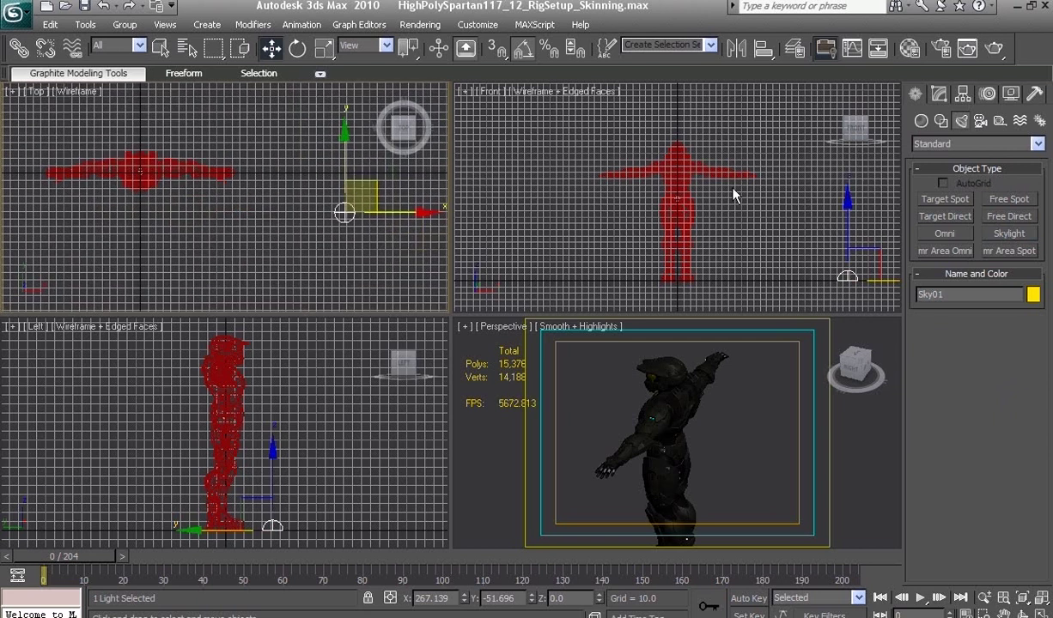
Choose Light Tracer as the advanced lighting in Render Setup and render the Perspective view.
{"action": "left_click", "coordinate": [939, 49]}
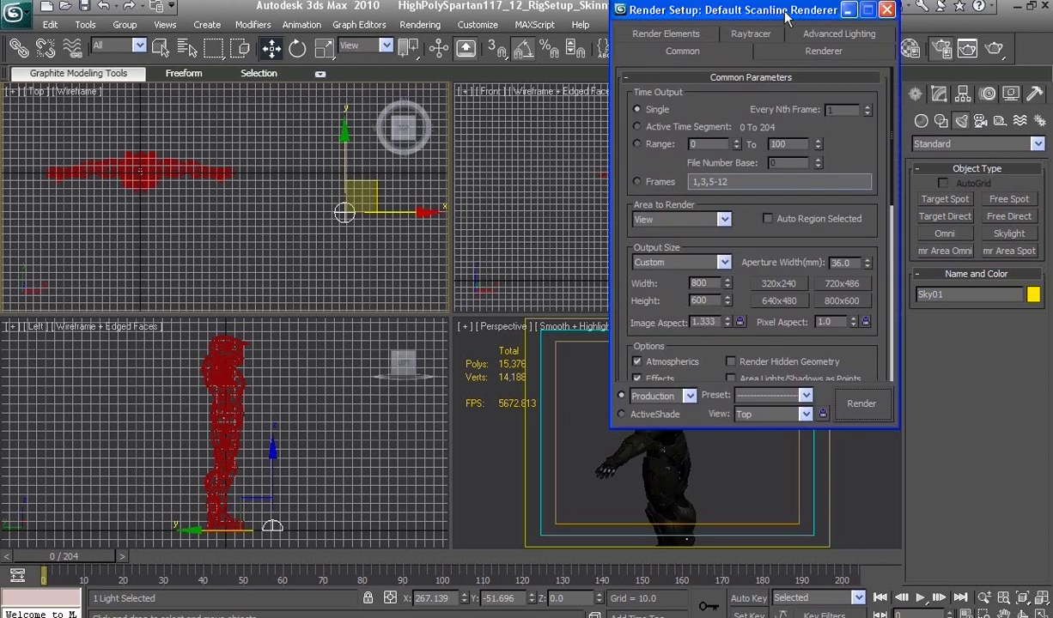
{"action": "left_click_drag", "start_coordinate": [780, 9], "coordinate": [183, 106]}
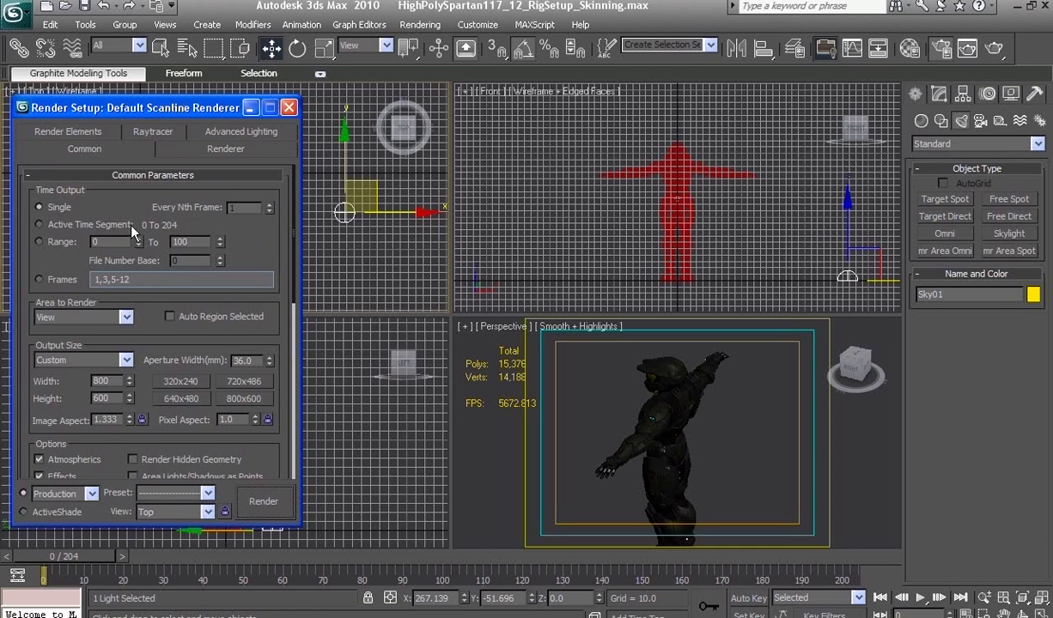
{"action": "left_click", "coordinate": [234, 133]}
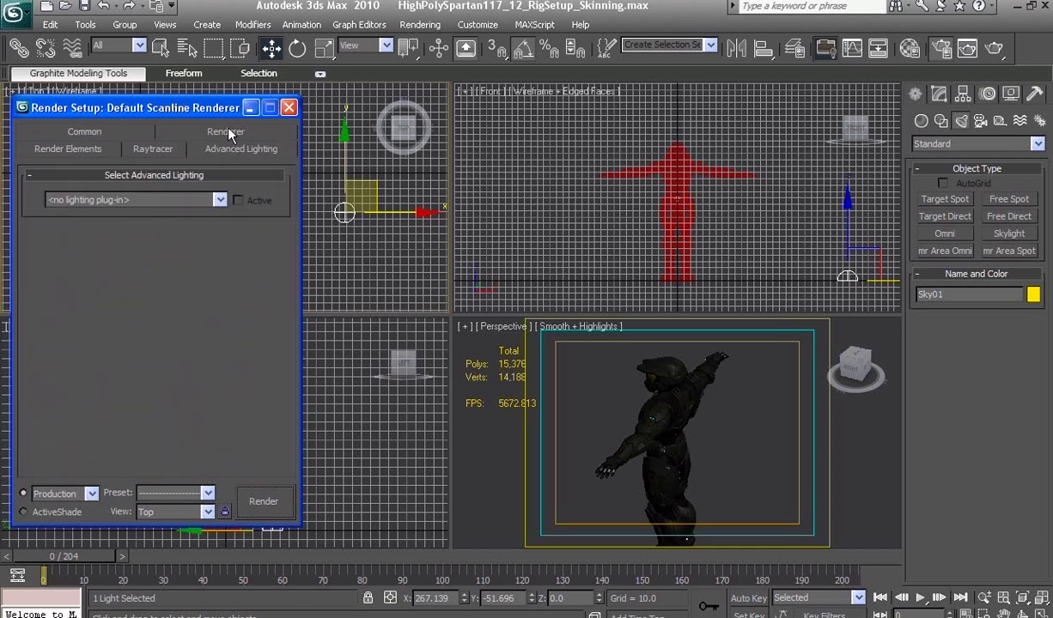
{"action": "left_click", "coordinate": [217, 200]}
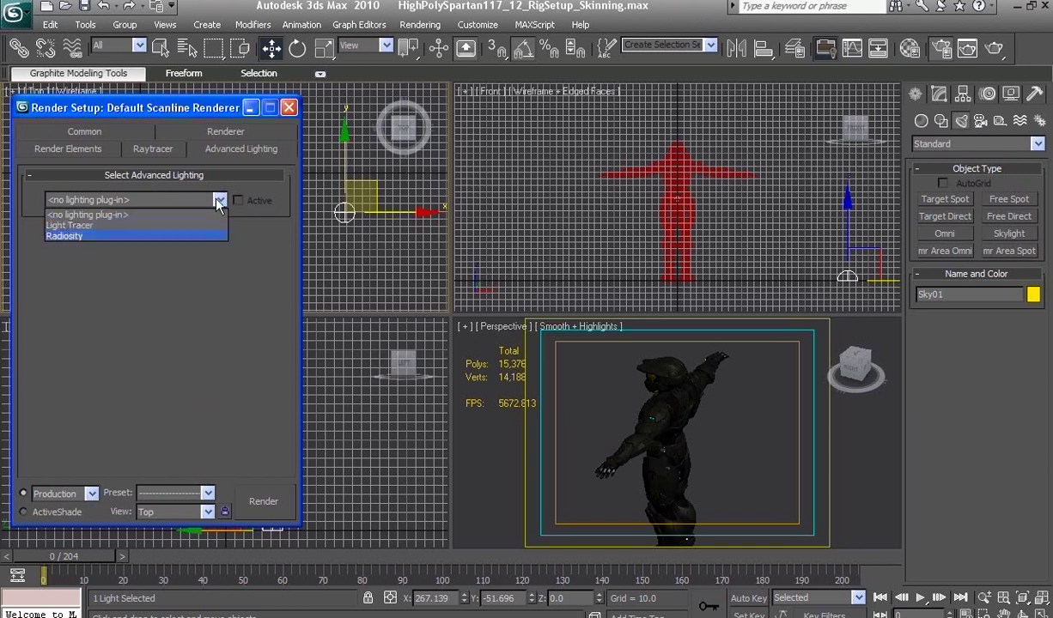
{"action": "left_click", "coordinate": [86, 228]}
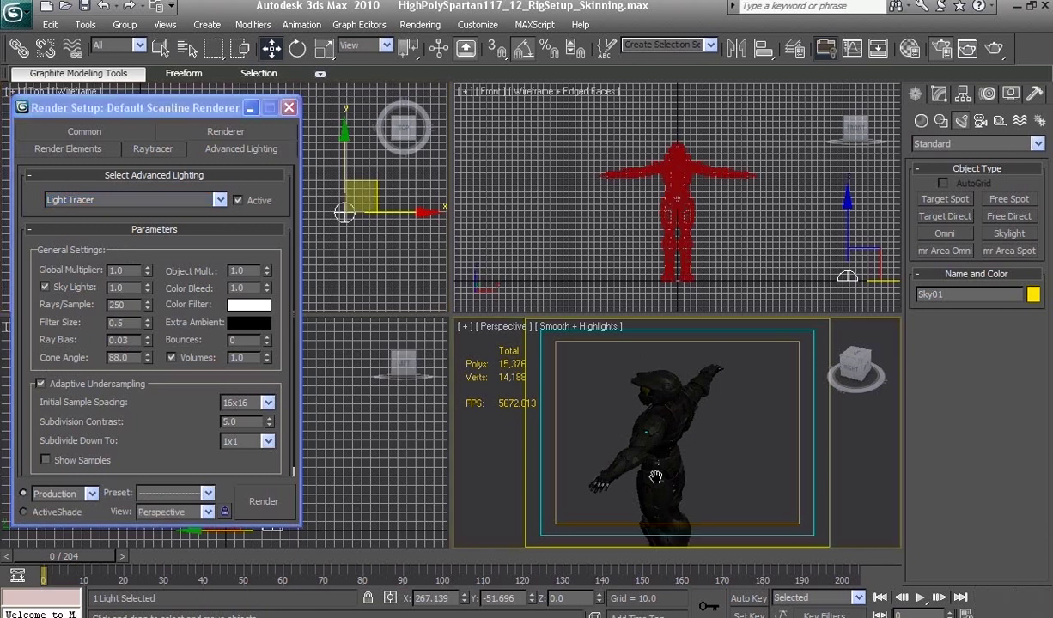
{"action": "scroll", "coordinate": [684, 507], "scroll_direction": "up", "scroll_amount": 5}
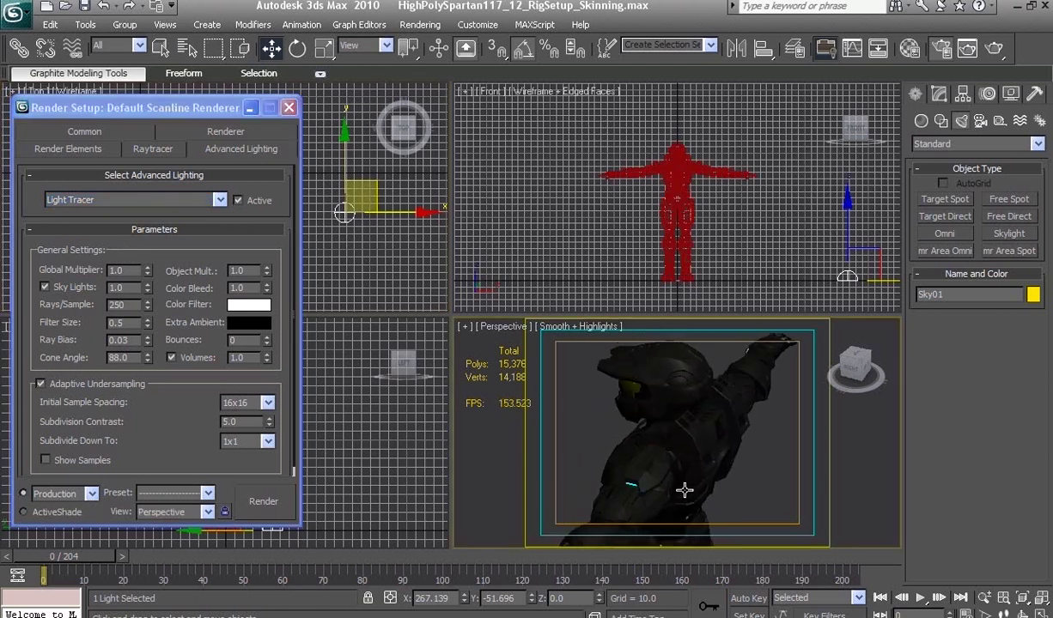
{"action": "scroll", "coordinate": [684, 489], "scroll_direction": "down", "scroll_amount": 3}
{"action": "left_click", "coordinate": [264, 507]}
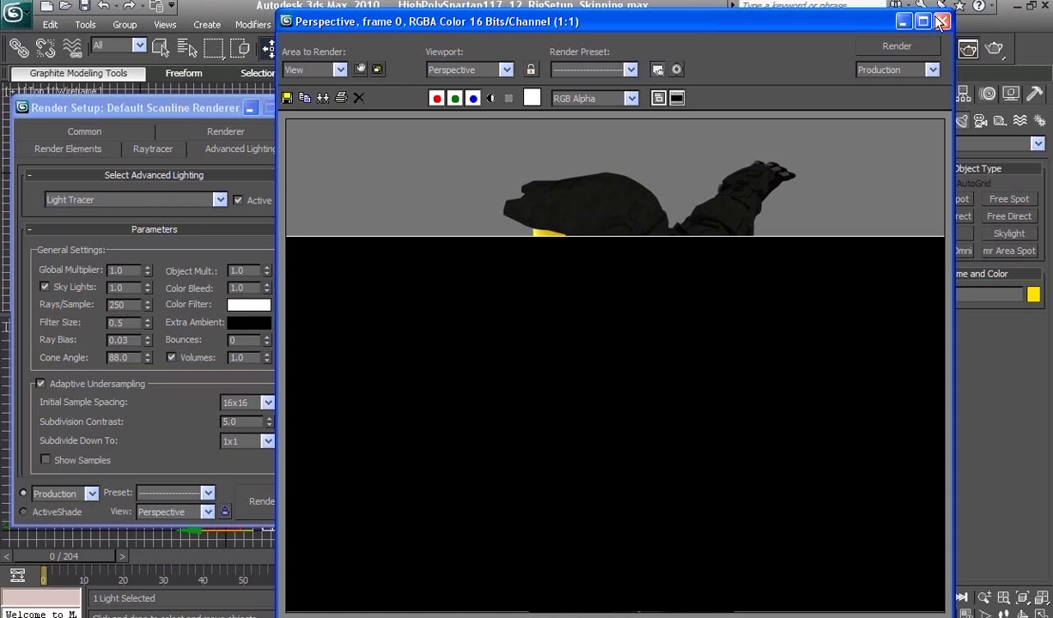
Close the previous render and set the output size to 640x480.
{"action": "left_click", "coordinate": [904, 21]}
{"action": "left_click", "coordinate": [808, 334]}
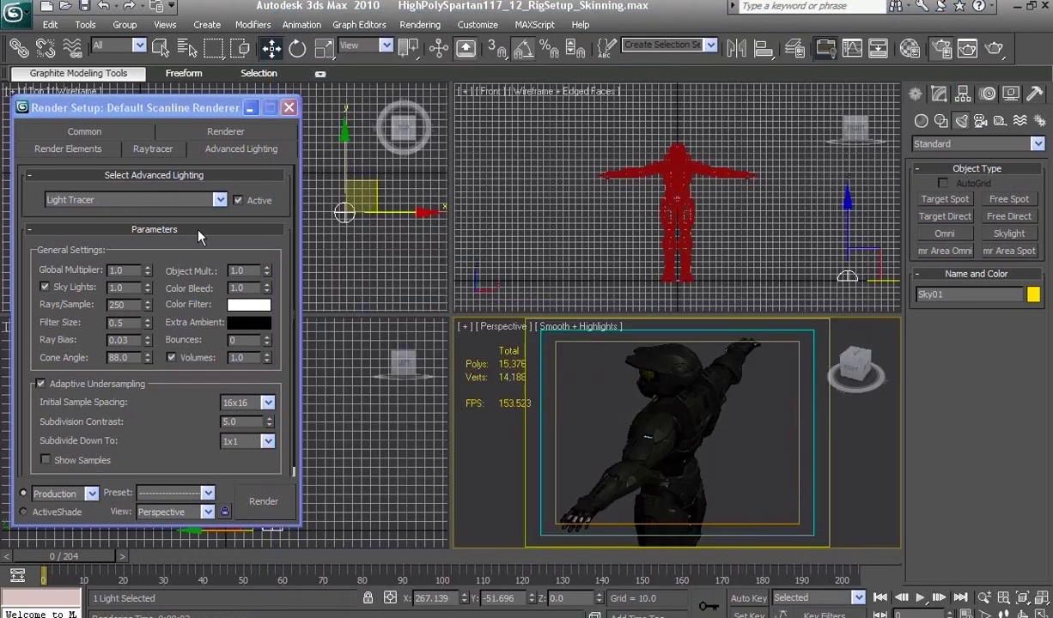
{"action": "left_click", "coordinate": [83, 130]}
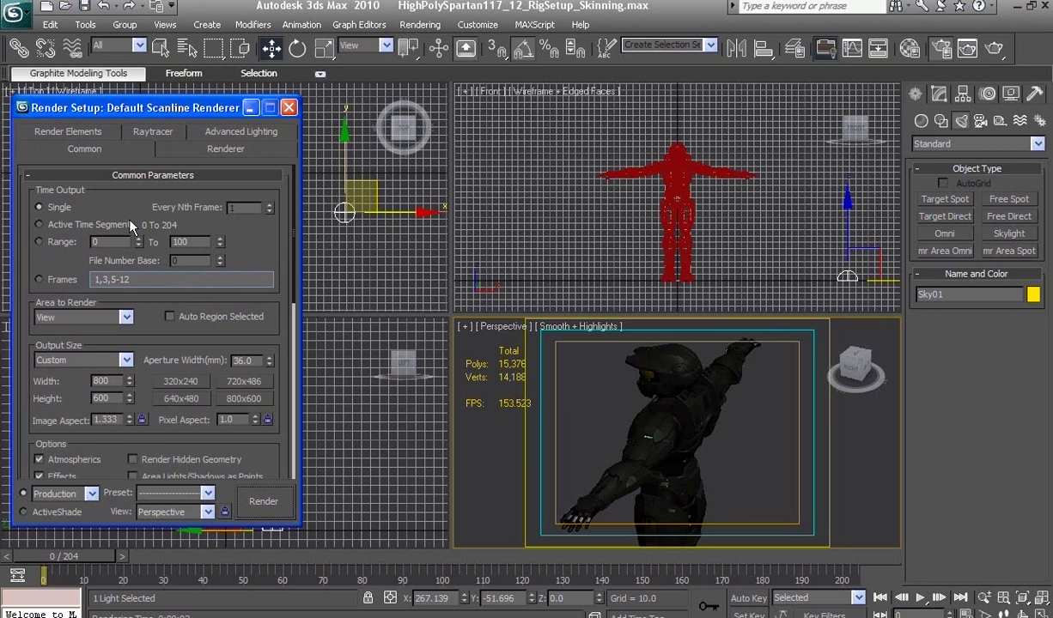
{"action": "left_click", "coordinate": [182, 400]}
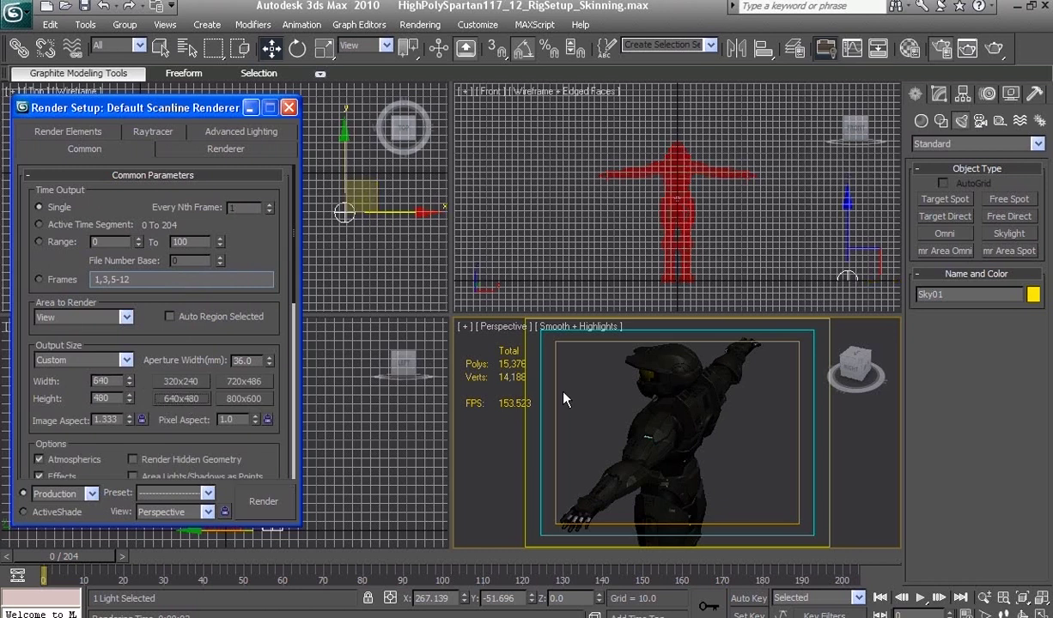
Orbit the character to a new angle and render the frame again.
{"action": "middle_click_drag", "start_coordinate": [538, 375], "coordinate": [683, 428], "text": "alt"}
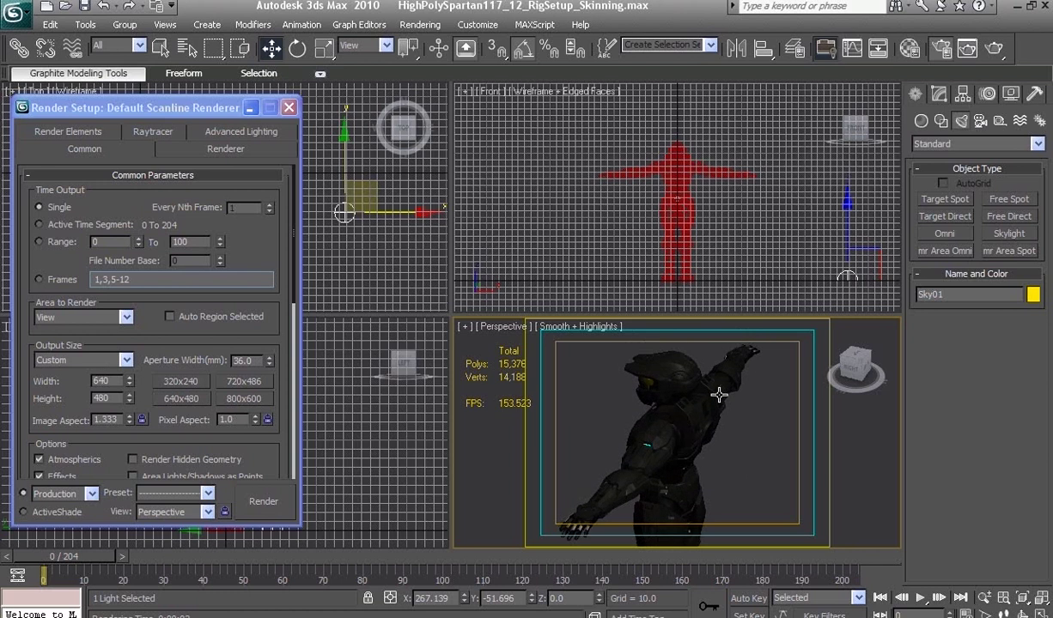
{"action": "middle_click_drag", "start_coordinate": [689, 378], "coordinate": [693, 375], "text": "alt"}
{"action": "left_click", "coordinate": [271, 500]}
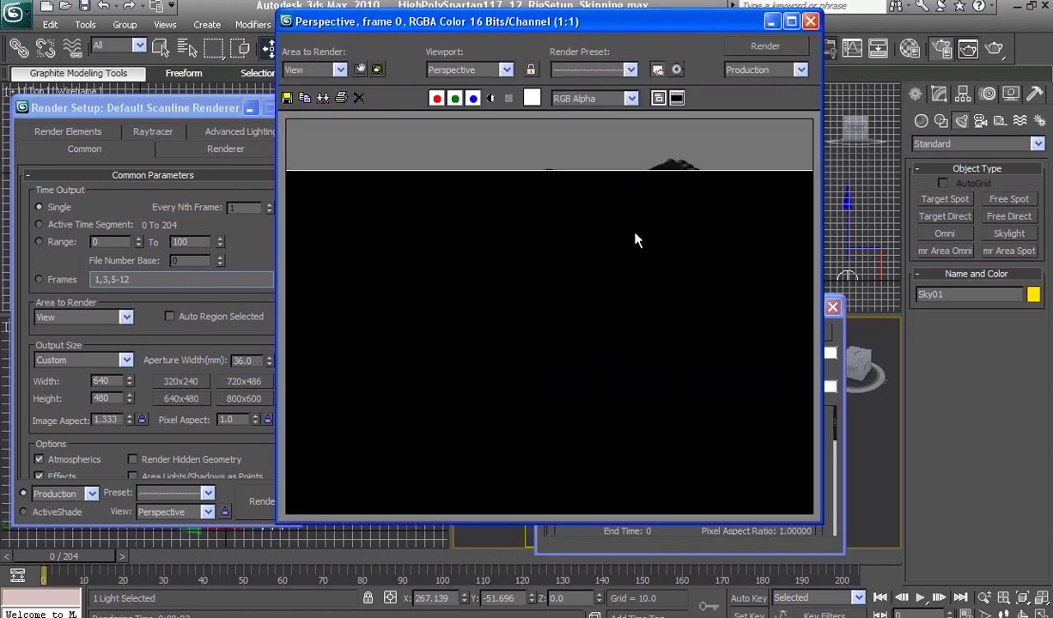
Let the 640x480 Light Tracer render finish, zooming and panning over the torso and helmet.
{"action": "left_click_drag", "start_coordinate": [623, 32], "coordinate": [860, 137]}
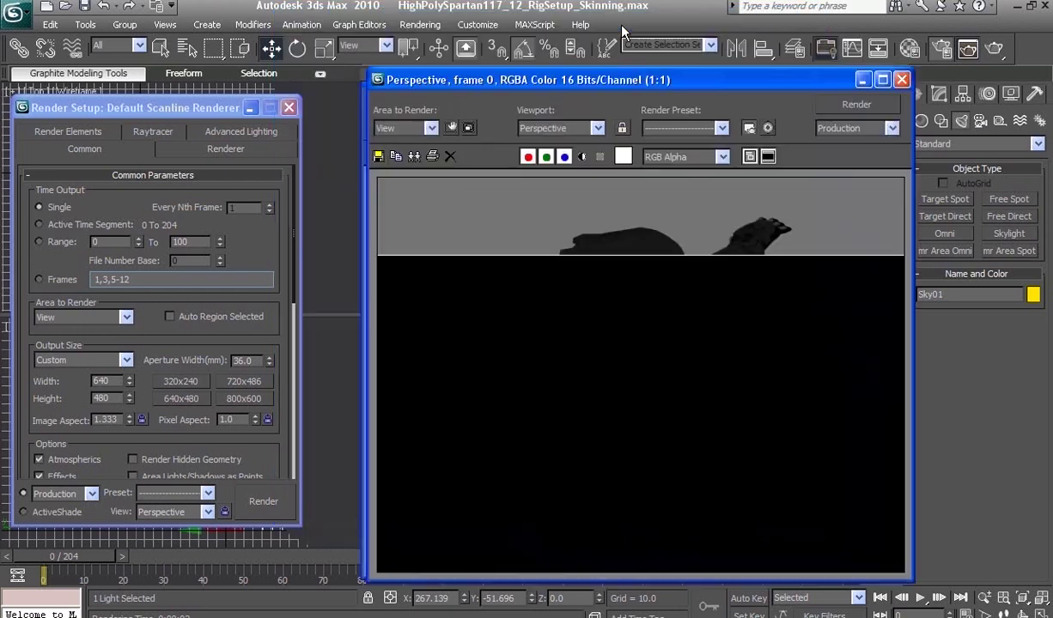
{"action": "left_click_drag", "start_coordinate": [736, 170], "coordinate": [743, 116]}
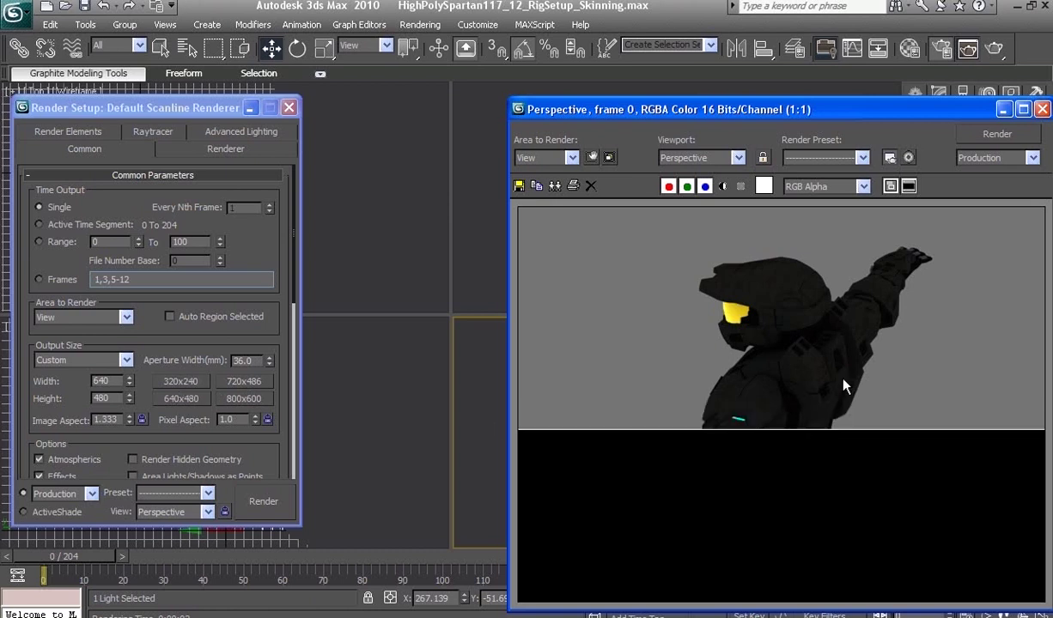
{"action": "scroll", "coordinate": [811, 367], "scroll_direction": "up", "scroll_amount": 1}
{"action": "middle_click_drag", "start_coordinate": [794, 352], "coordinate": [784, 418]}
{"action": "left_click_drag", "start_coordinate": [828, 111], "coordinate": [643, 64]}
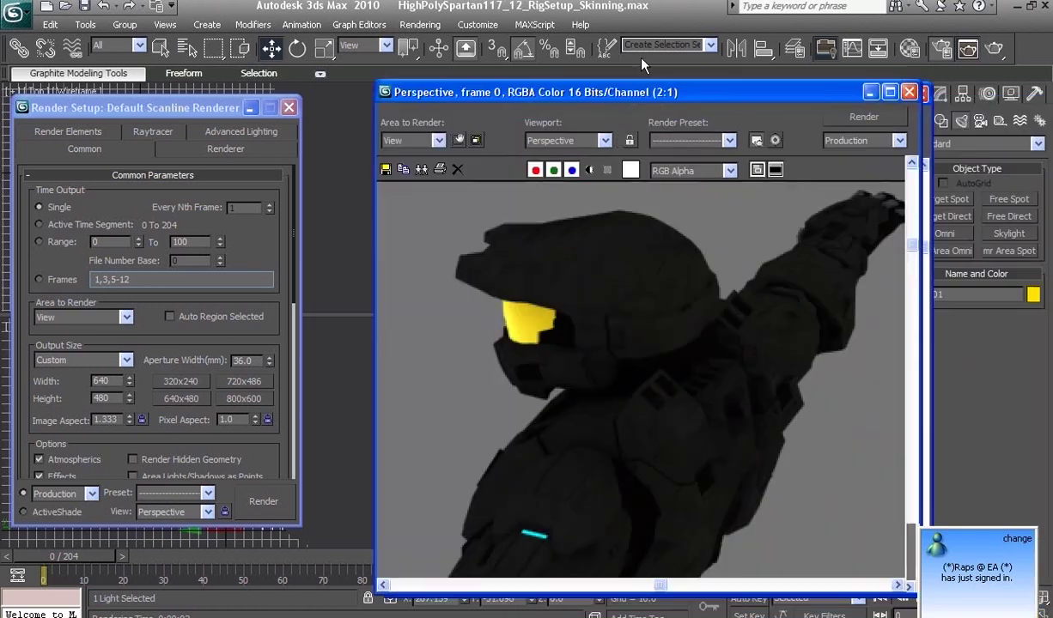
{"action": "left_click_drag", "start_coordinate": [929, 548], "coordinate": [934, 562]}
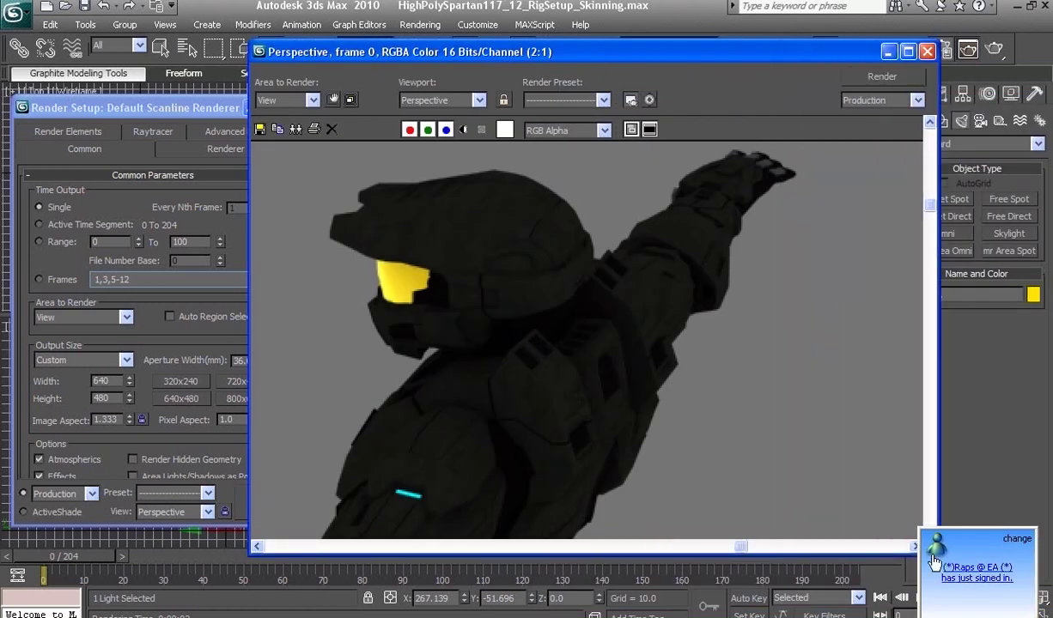
{"action": "middle_click_drag", "start_coordinate": [613, 341], "coordinate": [652, 322]}
{"action": "scroll", "coordinate": [653, 322], "scroll_direction": "down", "scroll_amount": 1}
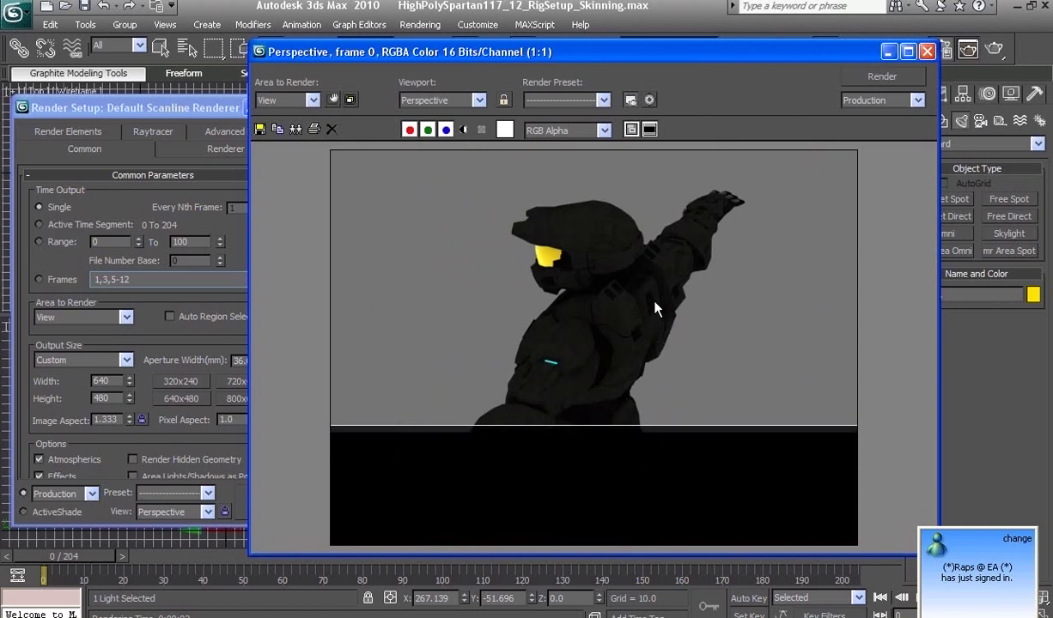
{"action": "scroll", "coordinate": [568, 329], "scroll_direction": "up", "scroll_amount": 1}
{"action": "middle_click_drag", "start_coordinate": [587, 329], "coordinate": [581, 322]}
{"action": "scroll", "coordinate": [577, 338], "scroll_direction": "up", "scroll_amount": 1}
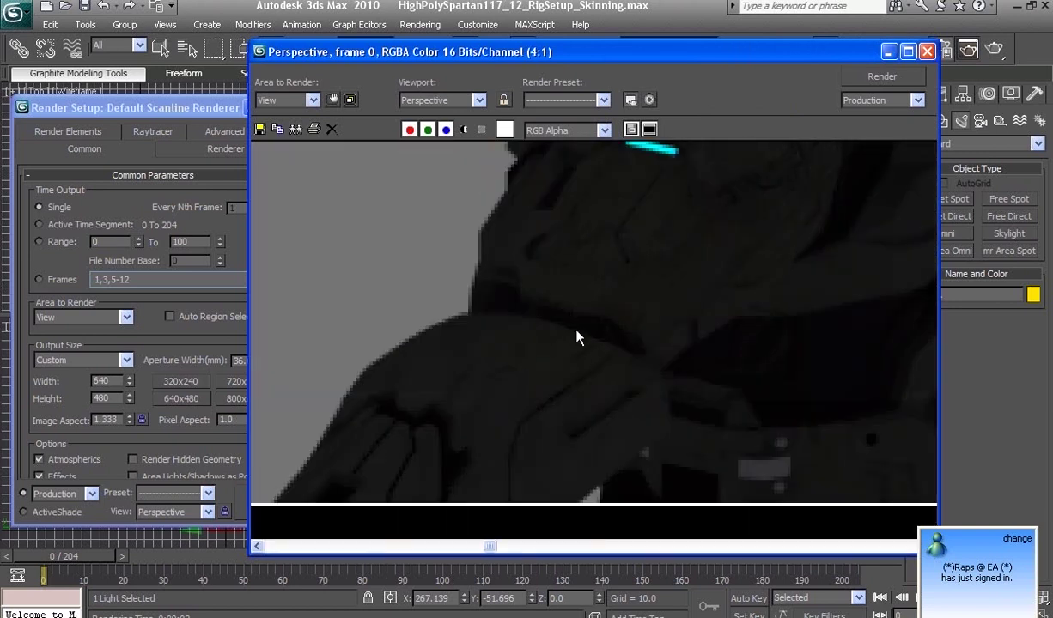
{"action": "scroll", "coordinate": [495, 312], "scroll_direction": "down", "scroll_amount": 1}
{"action": "scroll", "coordinate": [581, 293], "scroll_direction": "down", "scroll_amount": 1}
{"action": "scroll", "coordinate": [571, 299], "scroll_direction": "down", "scroll_amount": 1}
{"action": "scroll", "coordinate": [589, 260], "scroll_direction": "down", "scroll_amount": 1}
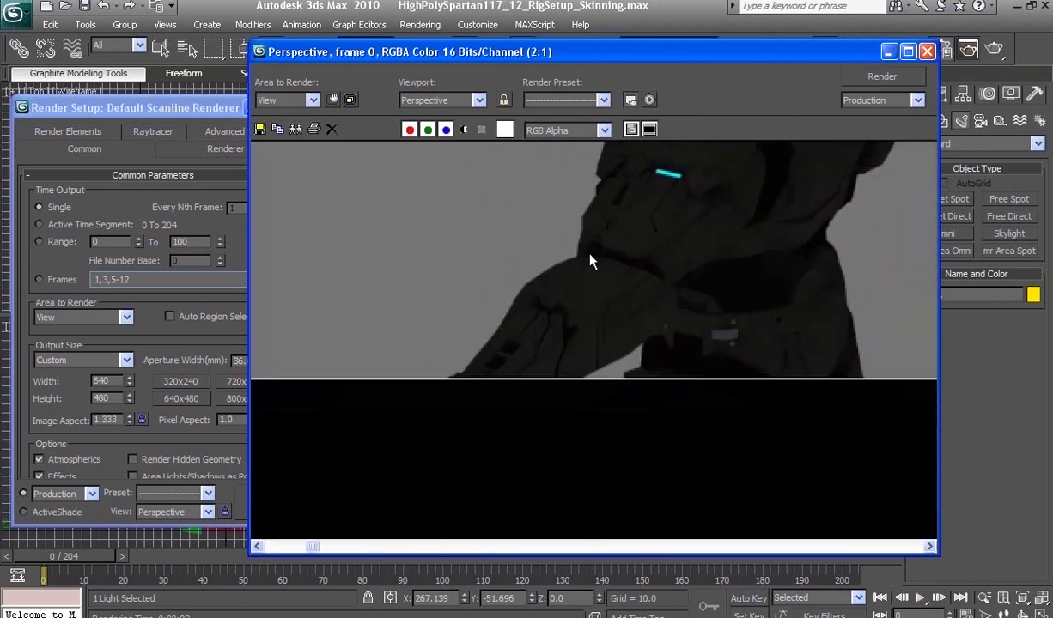
{"action": "mouse_move", "coordinate": [637, 275]}
{"action": "middle_mouse_down"}
{"action": "mouse_move", "coordinate": [635, 301]}
{"action": "mouse_move", "coordinate": [595, 343]}
{"action": "mouse_move", "coordinate": [603, 347]}
{"action": "middle_mouse_up"}
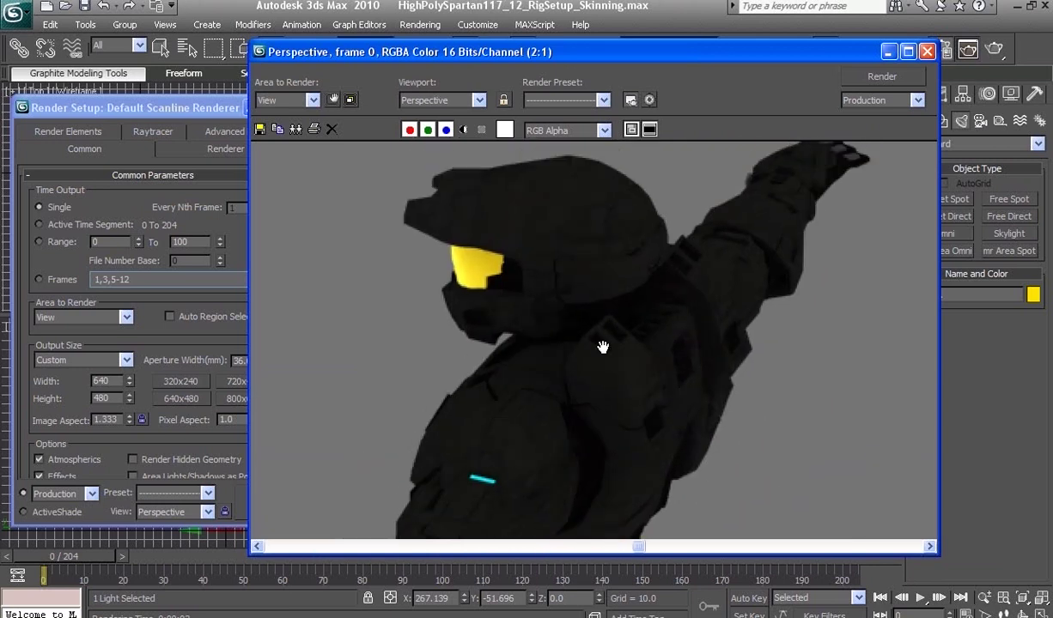
{"action": "scroll", "coordinate": [701, 296], "scroll_direction": "up", "scroll_amount": 1}
{"action": "scroll", "coordinate": [736, 263], "scroll_direction": "up", "scroll_amount": 1}
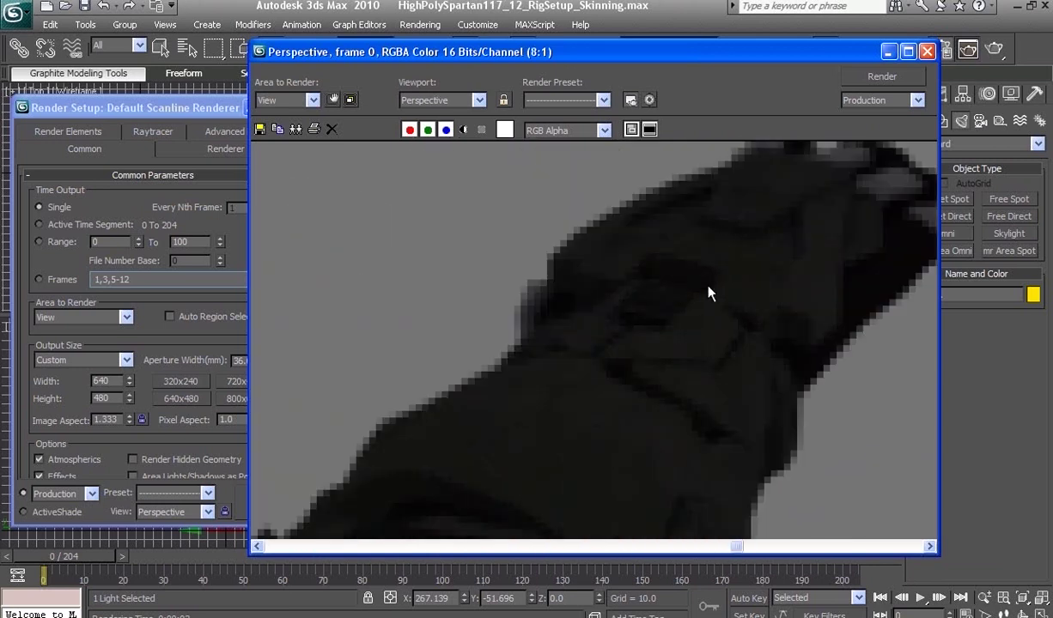
{"action": "scroll", "coordinate": [709, 294], "scroll_direction": "down", "scroll_amount": 1}
{"action": "scroll", "coordinate": [674, 325], "scroll_direction": "down", "scroll_amount": 2}
{"action": "scroll", "coordinate": [608, 364], "scroll_direction": "down", "scroll_amount": 1}
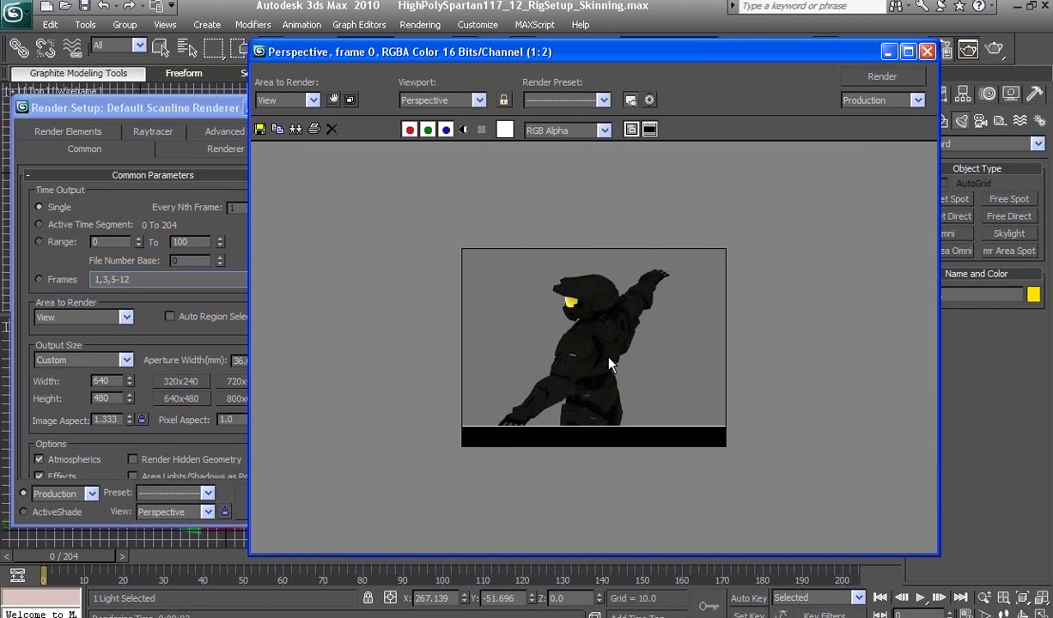
{"action": "scroll", "coordinate": [610, 362], "scroll_direction": "up", "scroll_amount": 1}
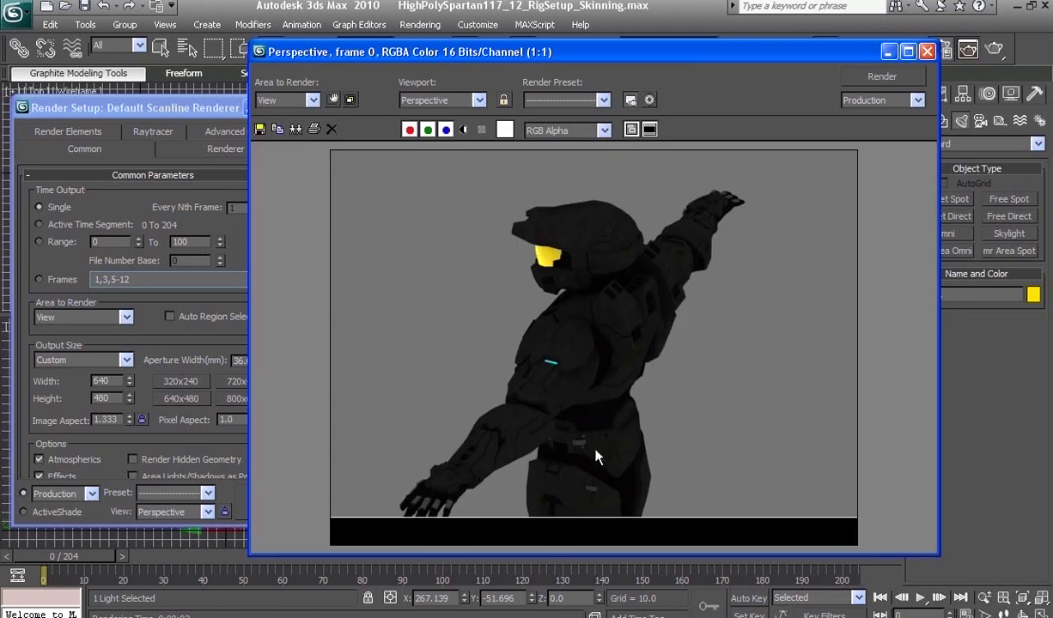
Close the render window and Render Setup, then orbit the Perspective view.
{"action": "left_click", "coordinate": [927, 53]}
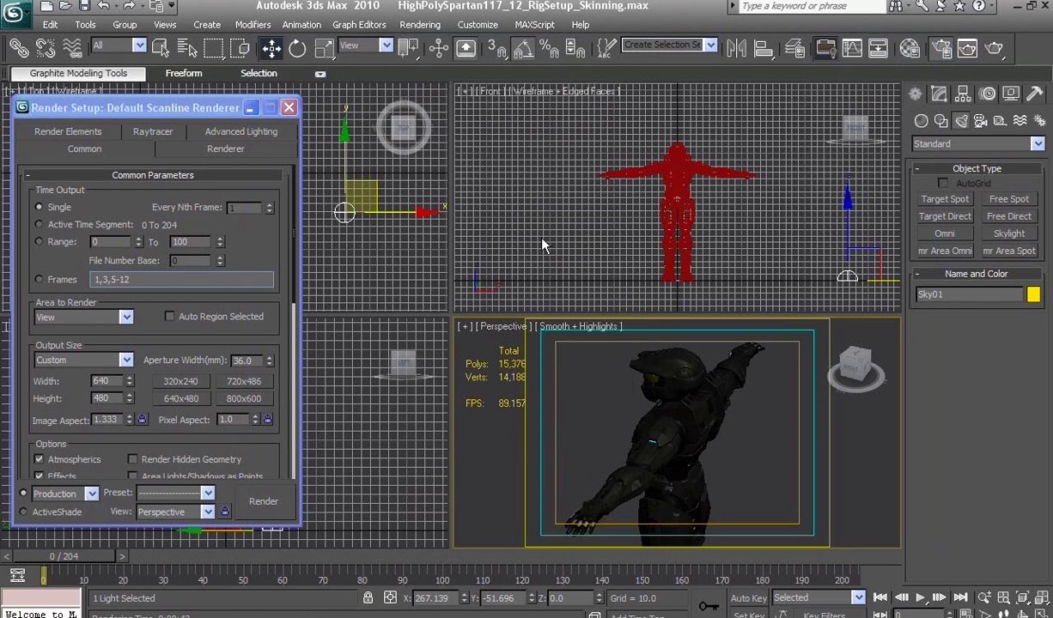
{"action": "left_click", "coordinate": [289, 108]}
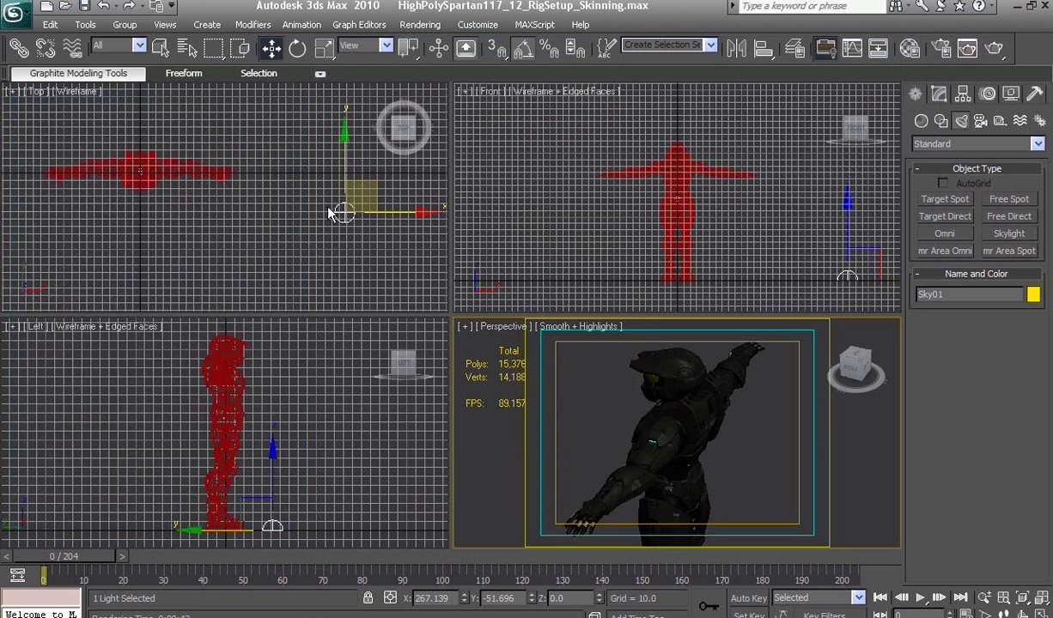
{"action": "middle_click_drag", "start_coordinate": [650, 427], "coordinate": [606, 477], "text": "alt"}
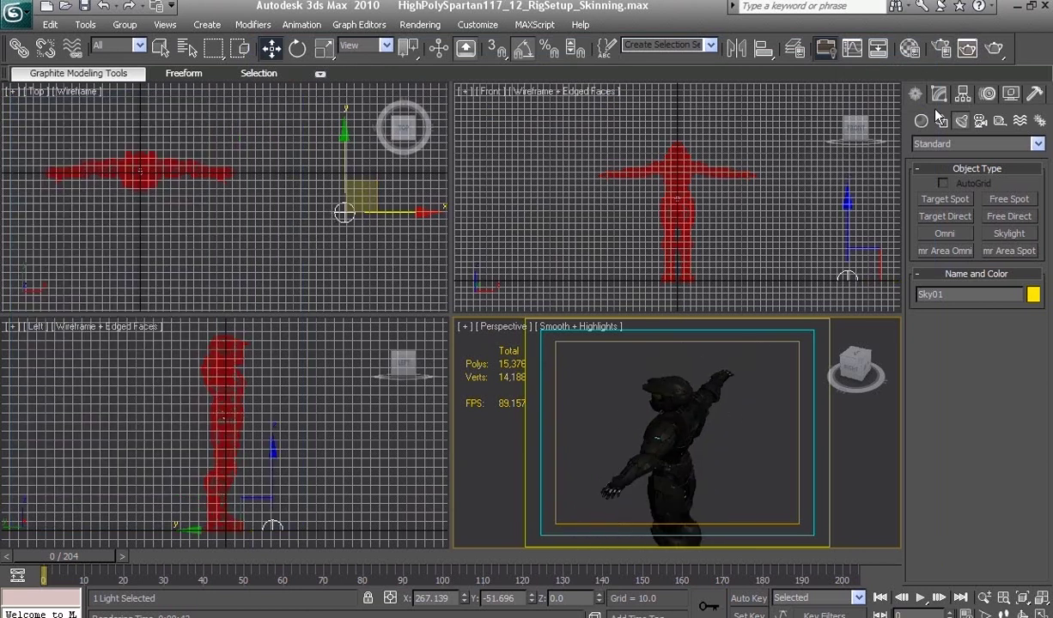
Create an Omni light, Omni01, in the Top view and select it.
{"action": "left_click", "coordinate": [946, 242]}
{"action": "scroll", "coordinate": [241, 182], "scroll_direction": "down", "scroll_amount": 2}
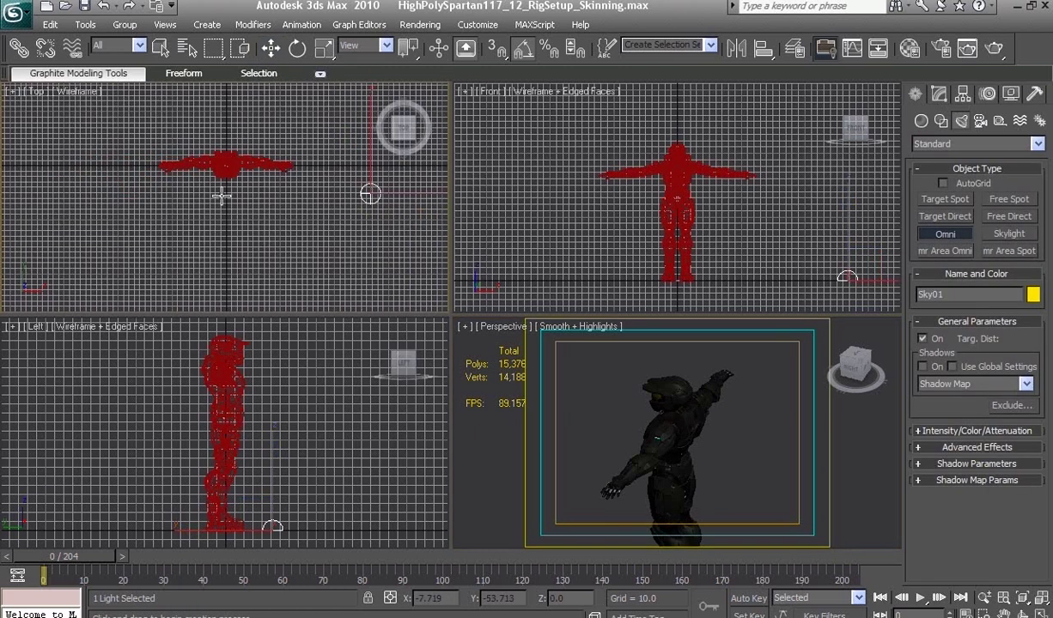
{"action": "left_click", "coordinate": [226, 215]}
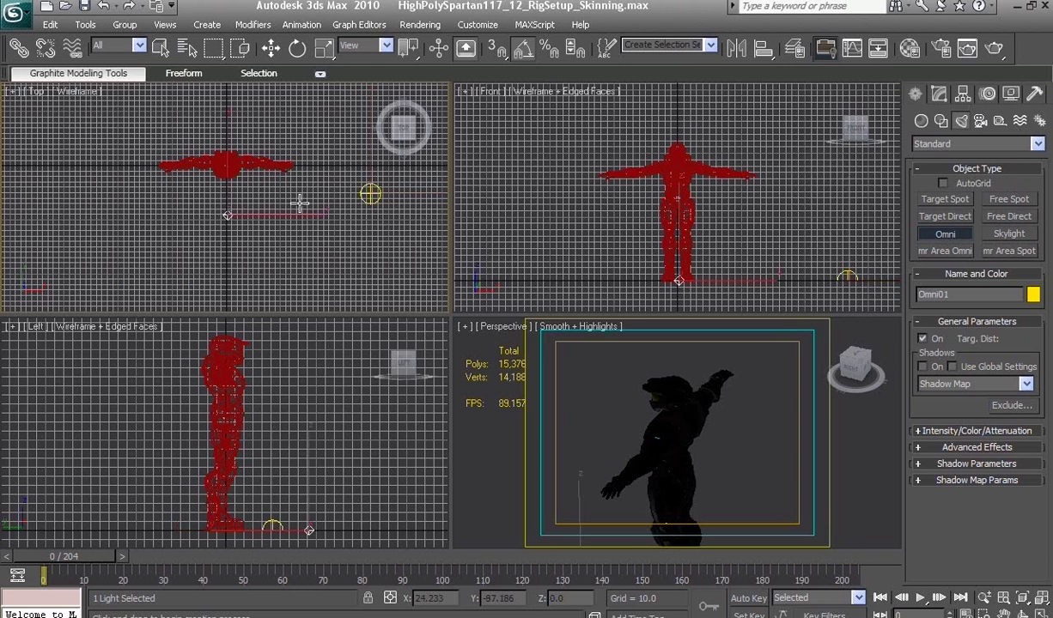
{"action": "right_click", "coordinate": [300, 203]}
{"action": "left_click", "coordinate": [228, 214]}
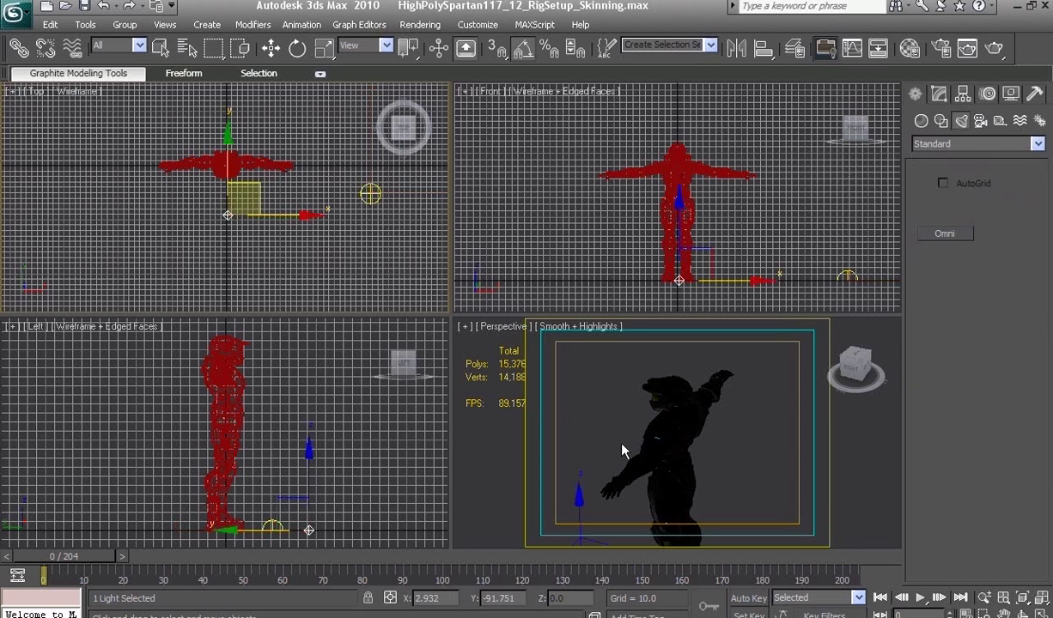
Maximize the Perspective view and raise Omni01 beside the character's shoulder to Z 170.264.
{"action": "mouse_move", "coordinate": [623, 451]}
{"action": "middle_mouse_down", "text": "alt"}
{"action": "mouse_move", "coordinate": [657, 423]}
{"action": "mouse_move", "coordinate": [704, 419]}
{"action": "middle_mouse_up", "text": "alt"}
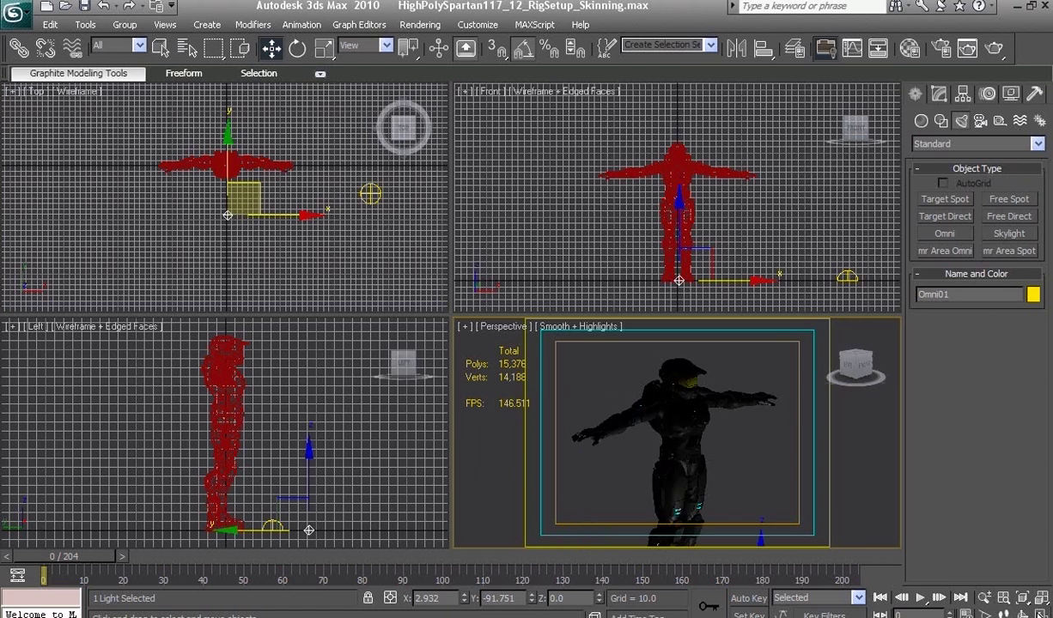
{"action": "key", "text": "alt+w"}
{"action": "middle_click_drag", "start_coordinate": [493, 352], "coordinate": [477, 364], "text": "alt"}
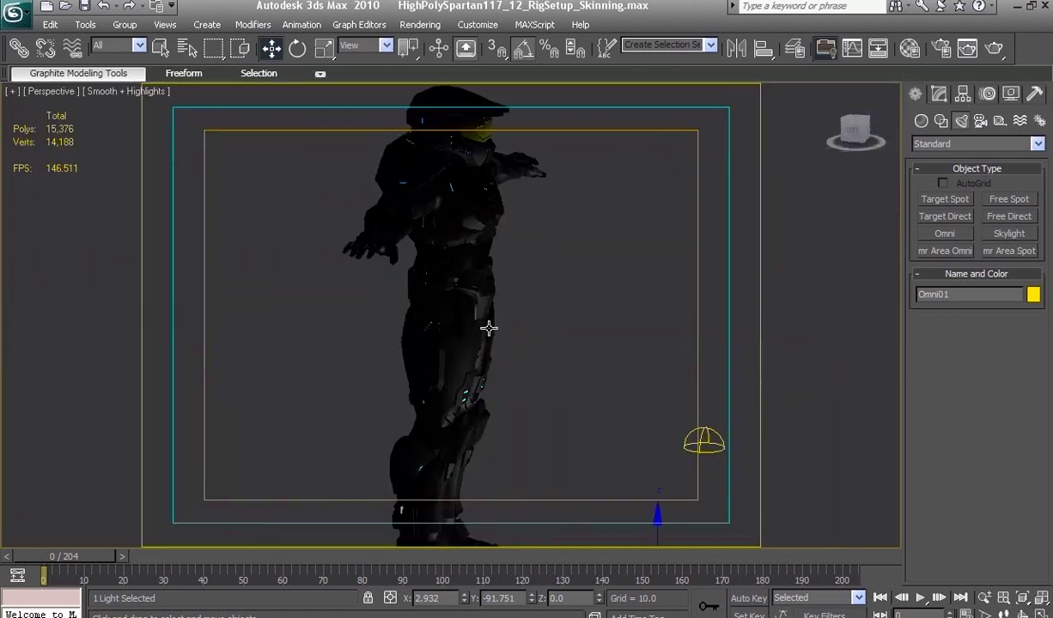
{"action": "middle_click_drag", "start_coordinate": [486, 326], "coordinate": [547, 437], "text": "alt"}
{"action": "left_click_drag", "start_coordinate": [547, 437], "coordinate": [475, 187]}
{"action": "scroll", "coordinate": [475, 294], "scroll_direction": "up", "scroll_amount": 5}
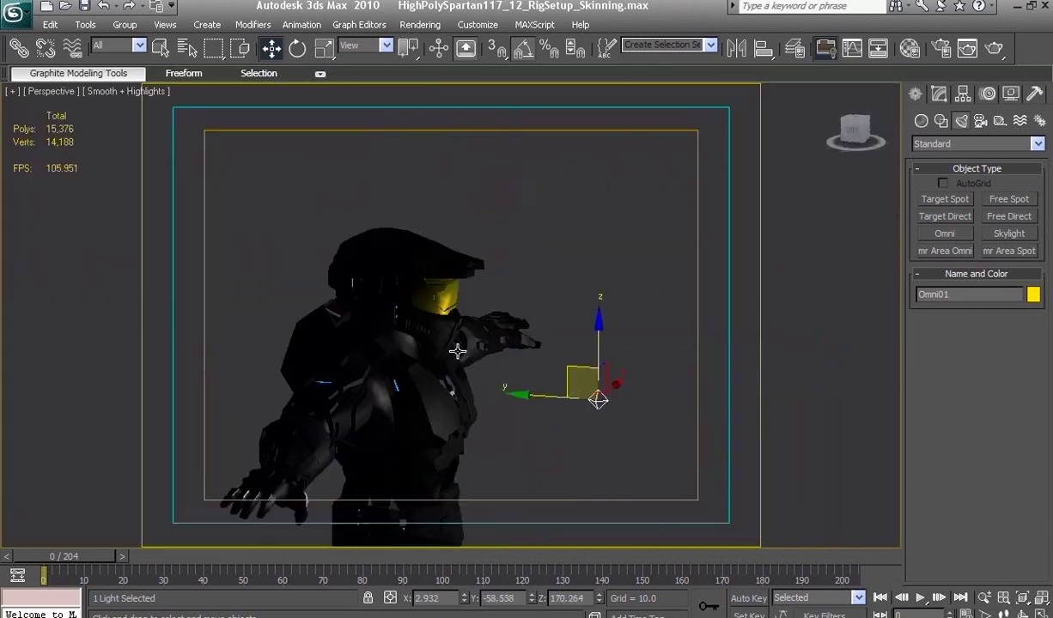
{"action": "left_click_drag", "start_coordinate": [510, 378], "coordinate": [568, 380]}
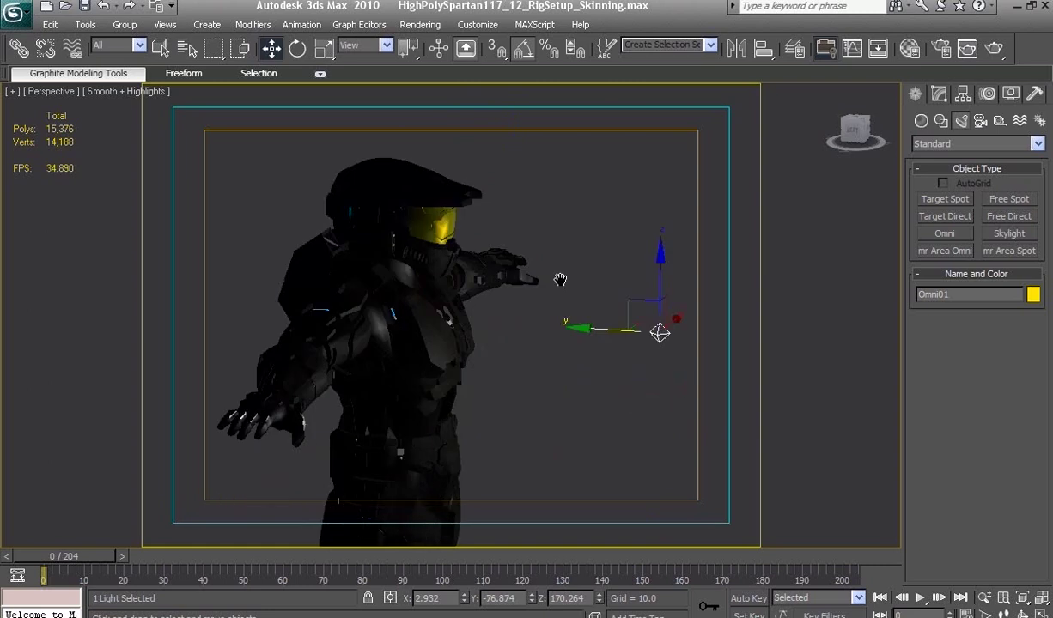
{"action": "mouse_move", "coordinate": [494, 282]}
{"action": "middle_mouse_down", "text": "alt"}
{"action": "mouse_move", "coordinate": [508, 331]}
{"action": "mouse_move", "coordinate": [536, 347]}
{"action": "middle_mouse_up", "text": "alt"}
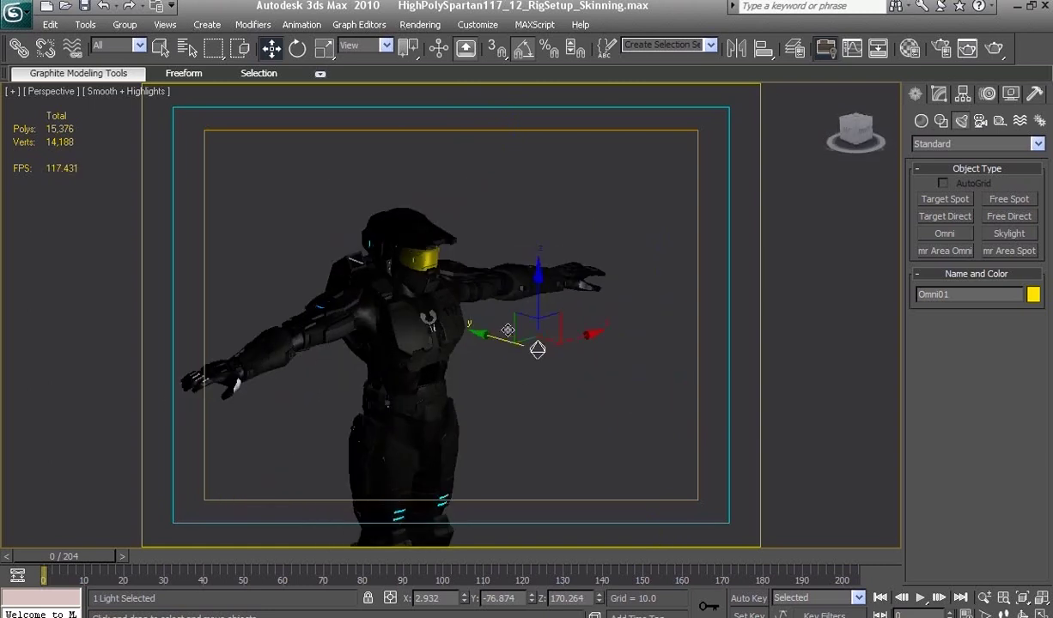
Turn on shadows for Omni01 and set its shadow type to Adv. Ray Traced.
{"action": "left_click", "coordinate": [937, 95]}
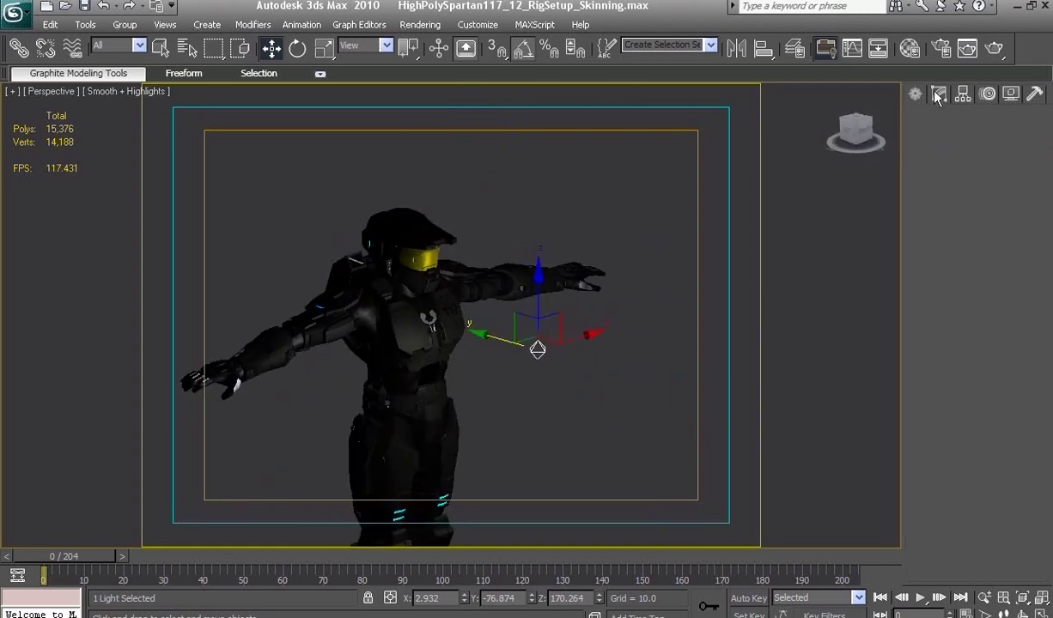
{"action": "left_click", "coordinate": [536, 347]}
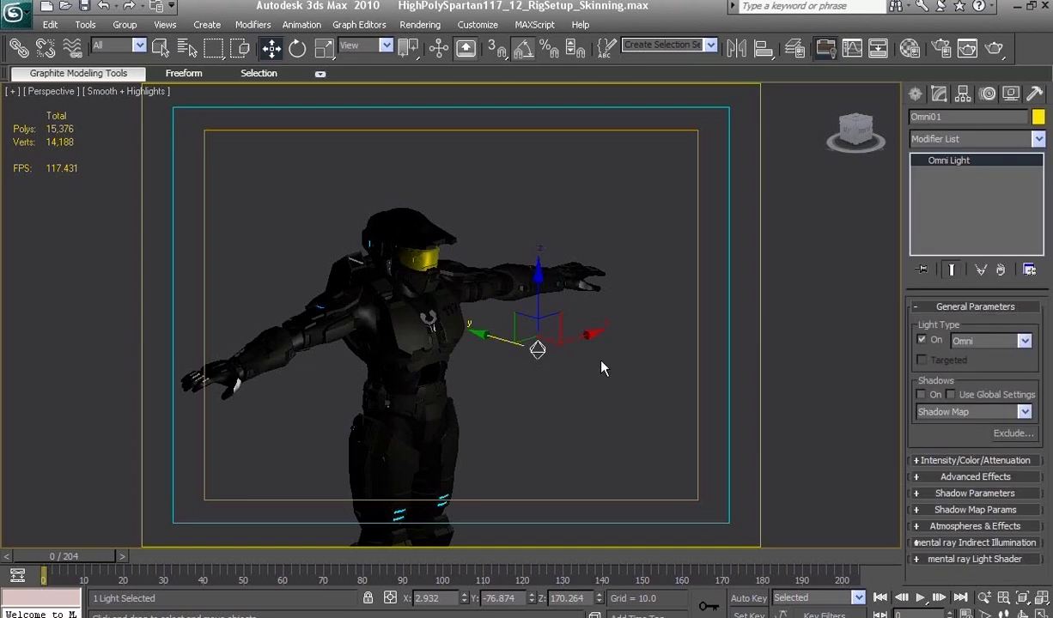
{"action": "left_click", "coordinate": [921, 394]}
{"action": "left_click", "coordinate": [944, 411]}
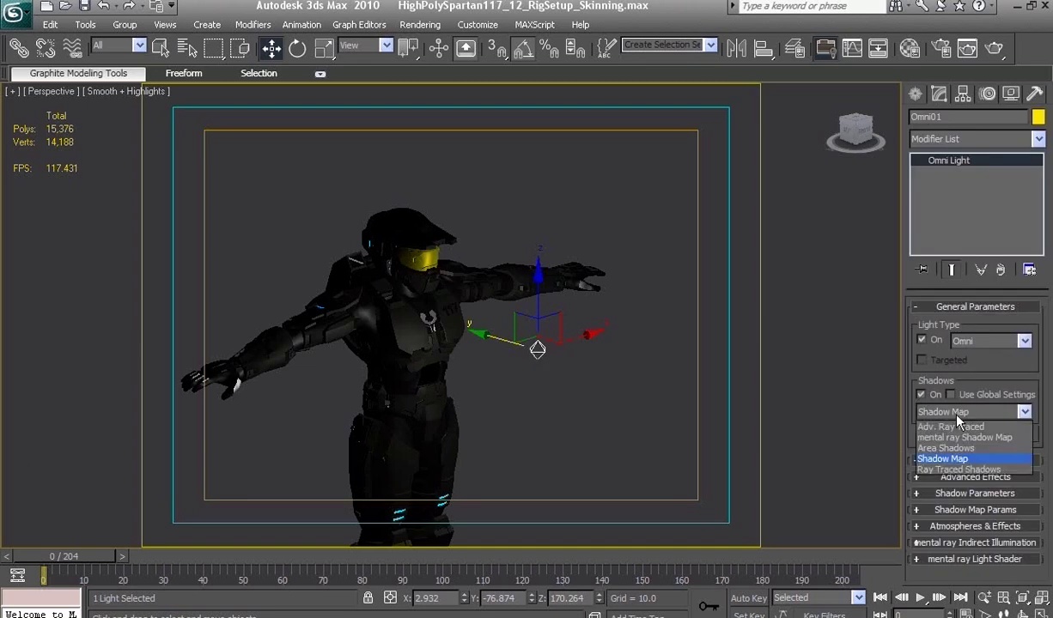
{"action": "left_click", "coordinate": [955, 428]}
{"action": "scroll", "coordinate": [601, 378], "scroll_direction": "down", "scroll_amount": 3}
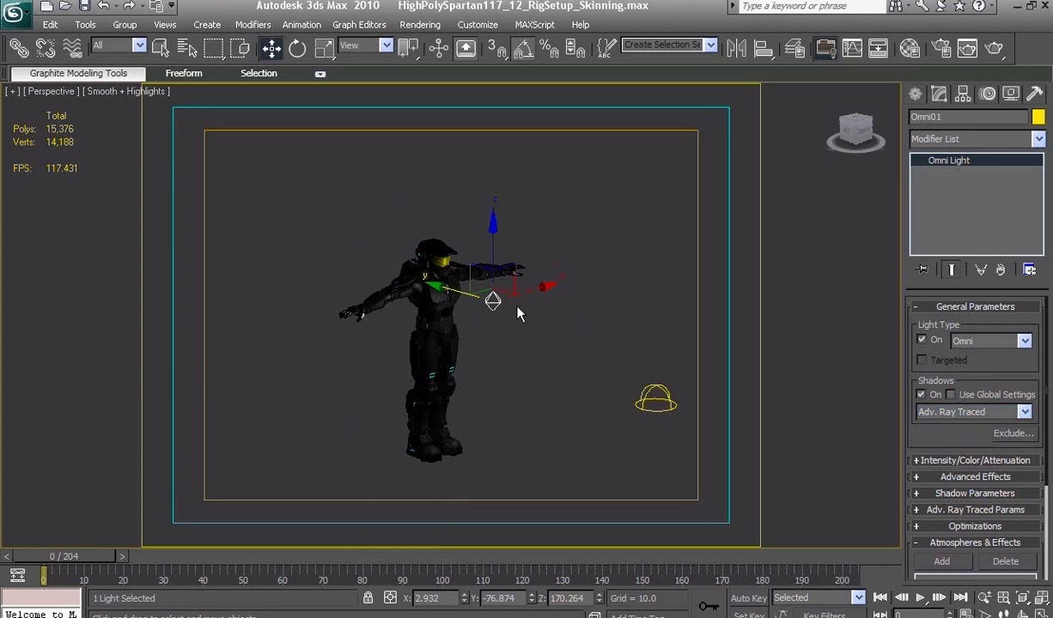
Move Omni01 higher and to the side, to Y -387.555, Z 421.413.
{"action": "scroll", "coordinate": [487, 302], "scroll_direction": "up", "scroll_amount": 2}
{"action": "mouse_move", "coordinate": [515, 279]}
{"action": "left_mouse_down"}
{"action": "mouse_move", "coordinate": [575, 157]}
{"action": "mouse_move", "coordinate": [575, 116]}
{"action": "left_mouse_up"}
{"action": "scroll", "coordinate": [575, 216], "scroll_direction": "down", "scroll_amount": 2}
{"action": "scroll", "coordinate": [569, 258], "scroll_direction": "up", "scroll_amount": 1}
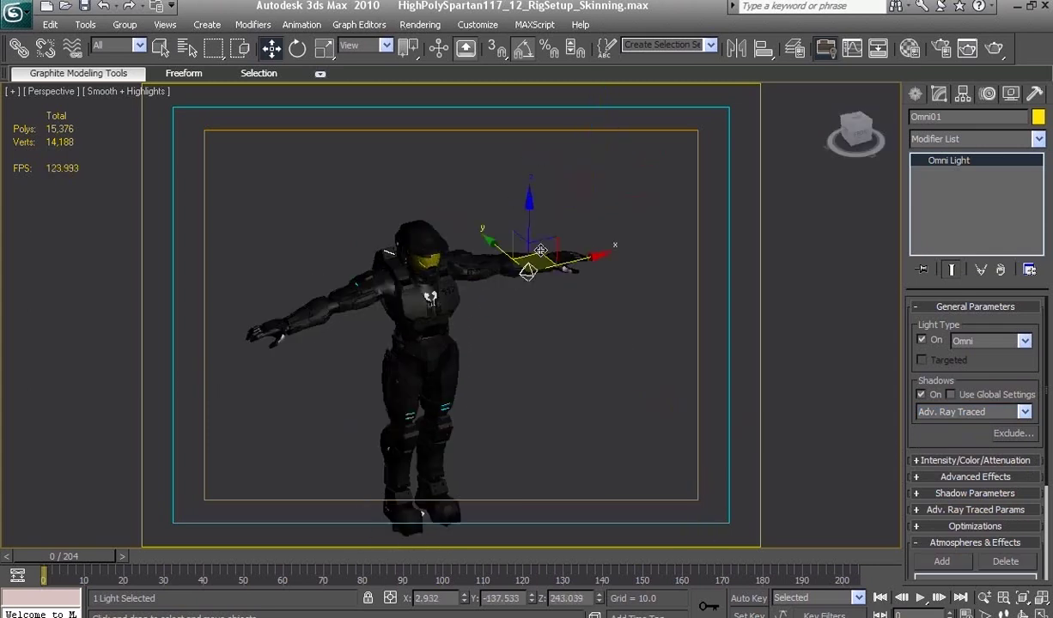
{"action": "scroll", "coordinate": [577, 230], "scroll_direction": "down", "scroll_amount": 2}
{"action": "left_click_drag", "start_coordinate": [541, 221], "coordinate": [626, 187]}
{"action": "middle_click_drag", "start_coordinate": [534, 216], "coordinate": [520, 315]}
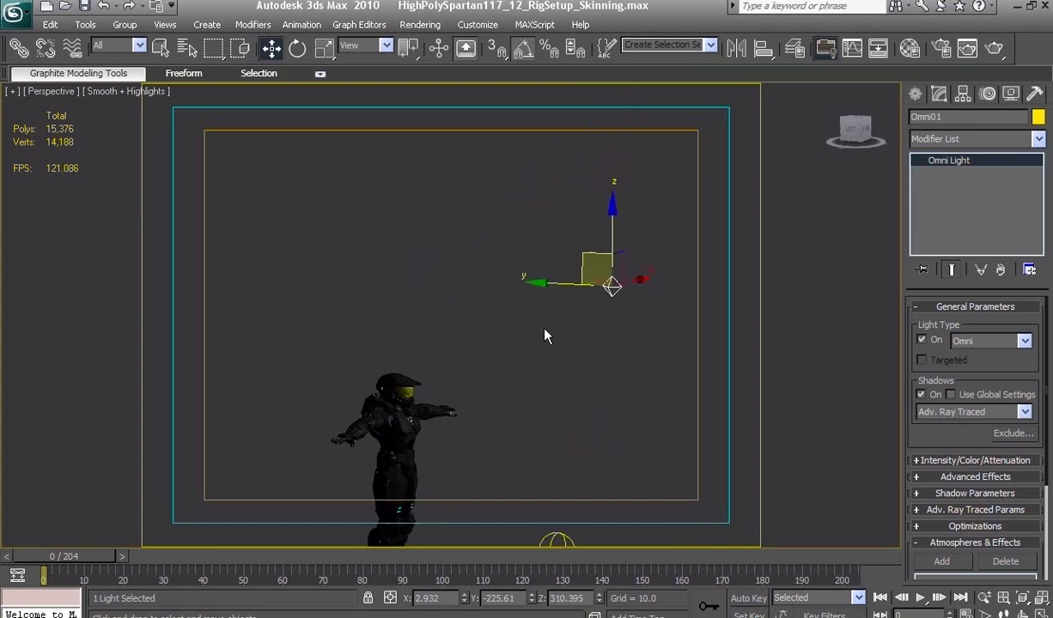
{"action": "scroll", "coordinate": [506, 295], "scroll_direction": "down", "scroll_amount": 2}
{"action": "mouse_move", "coordinate": [506, 295]}
{"action": "left_mouse_down"}
{"action": "mouse_move", "coordinate": [580, 277]}
{"action": "mouse_move", "coordinate": [600, 225]}
{"action": "left_mouse_up"}
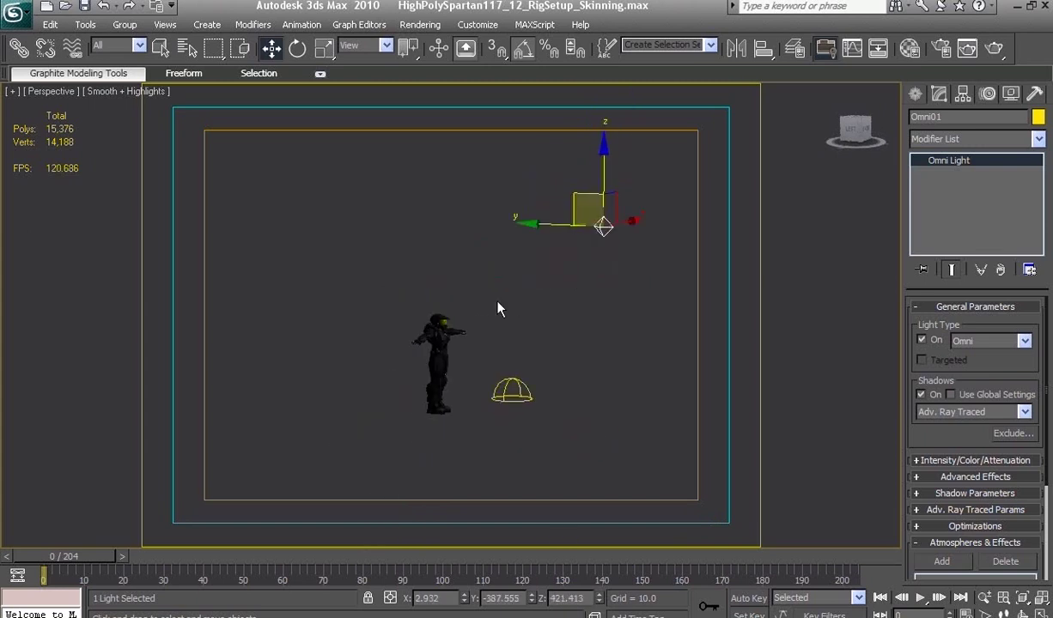
Frame the helmet and chest in the Perspective view and render it with Shift+Q.
{"action": "scroll", "coordinate": [500, 305], "scroll_direction": "up", "scroll_amount": 3}
{"action": "scroll", "coordinate": [501, 299], "scroll_direction": "up", "scroll_amount": 2}
{"action": "scroll", "coordinate": [496, 275], "scroll_direction": "up", "scroll_amount": 1}
{"action": "mouse_move", "coordinate": [496, 275]}
{"action": "middle_mouse_down", "text": "alt"}
{"action": "mouse_move", "coordinate": [513, 291]}
{"action": "mouse_move", "coordinate": [509, 250]}
{"action": "mouse_move", "coordinate": [508, 262]}
{"action": "mouse_move", "coordinate": [386, 263]}
{"action": "middle_mouse_up", "text": "alt"}
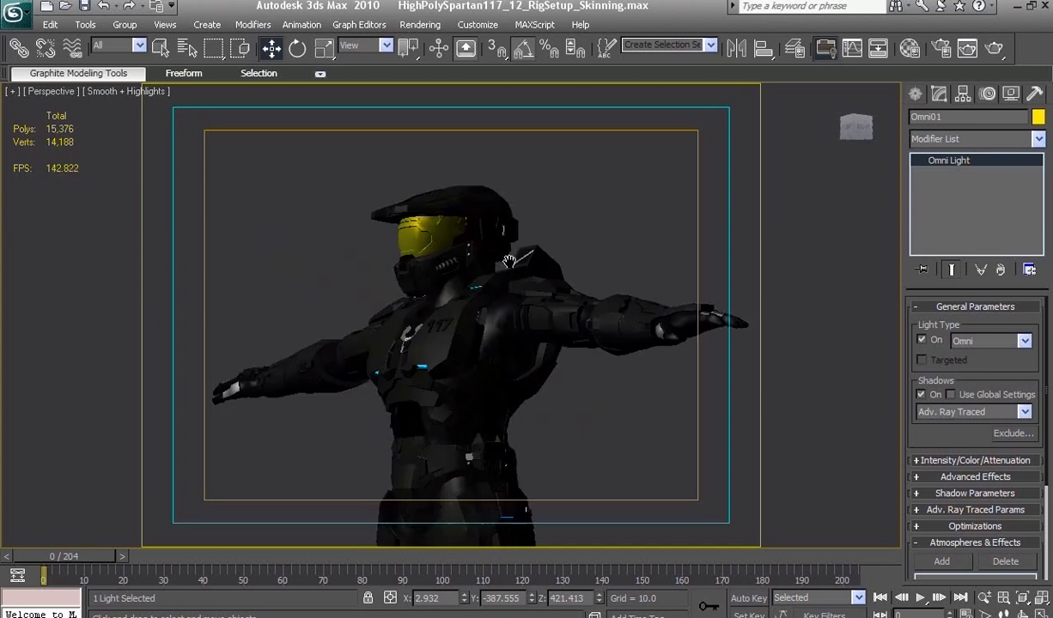
{"action": "scroll", "coordinate": [320, 264], "scroll_direction": "up", "scroll_amount": 2}
{"action": "middle_click_drag", "start_coordinate": [320, 263], "coordinate": [343, 268], "text": "alt"}
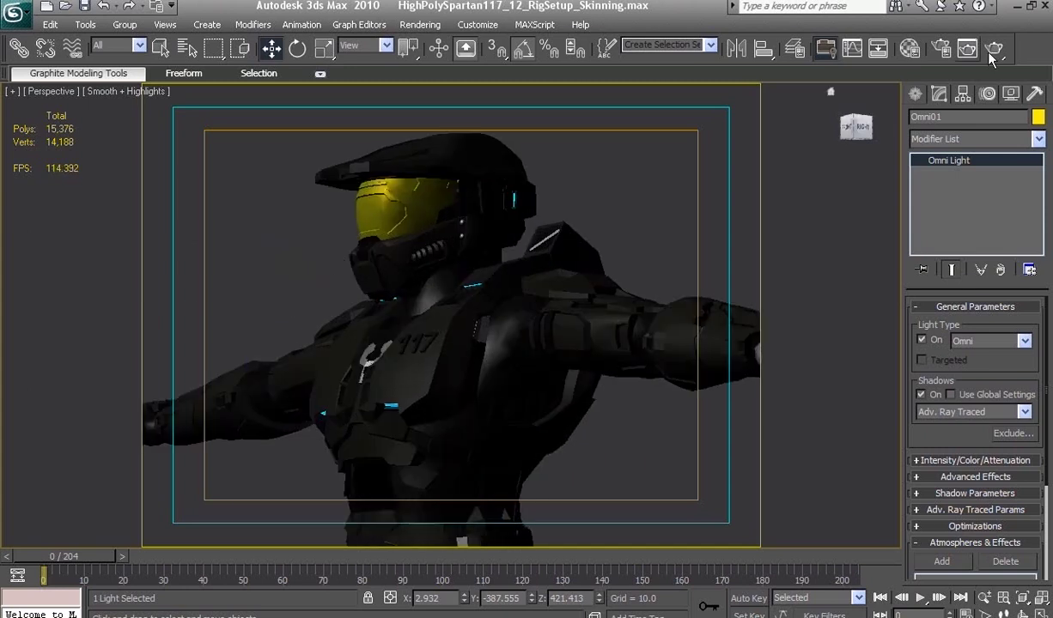
{"action": "key", "text": "shift+q"}
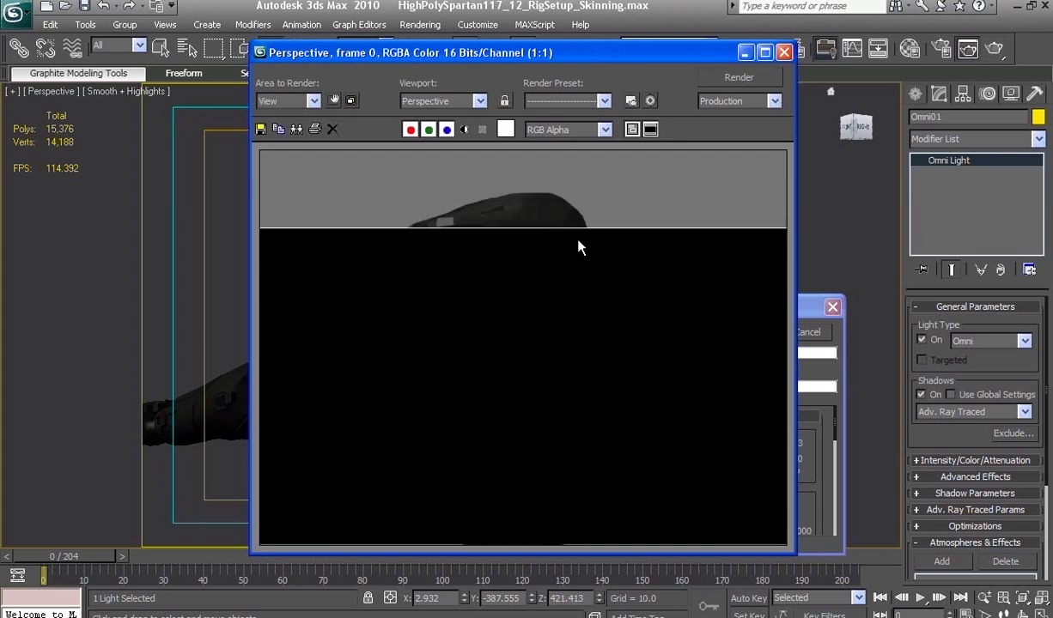
Move the render and progress windows aside, then zoom the finished 640×480 helmet-and-chest render.
{"action": "mouse_move", "coordinate": [593, 58]}
{"action": "left_mouse_down"}
{"action": "mouse_move", "coordinate": [729, 59]}
{"action": "mouse_move", "coordinate": [356, 37]}
{"action": "left_mouse_up"}
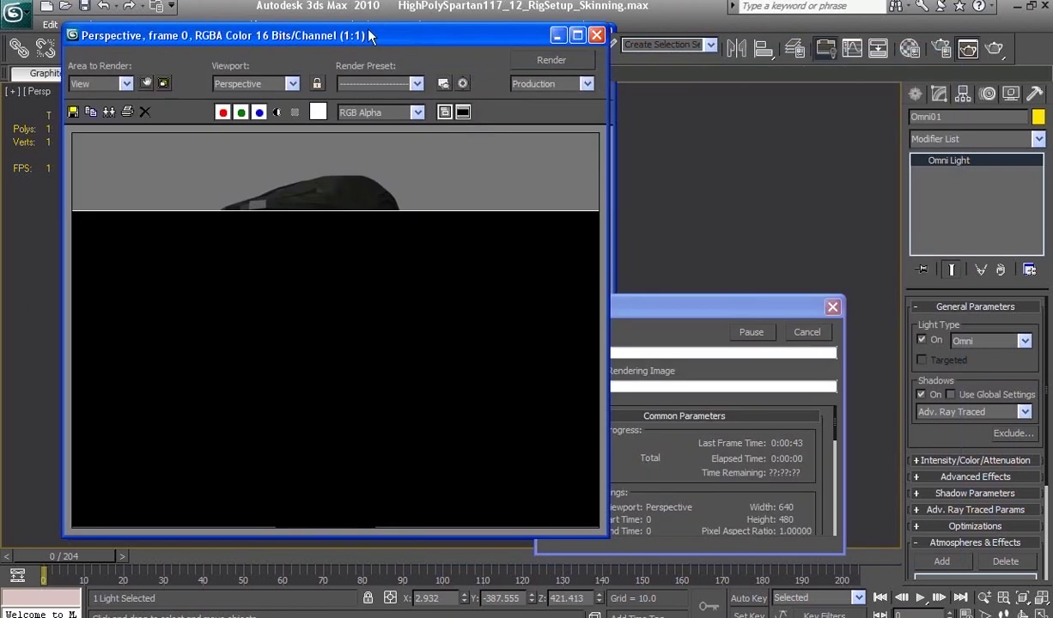
{"action": "left_click_drag", "start_coordinate": [674, 307], "coordinate": [702, 279]}
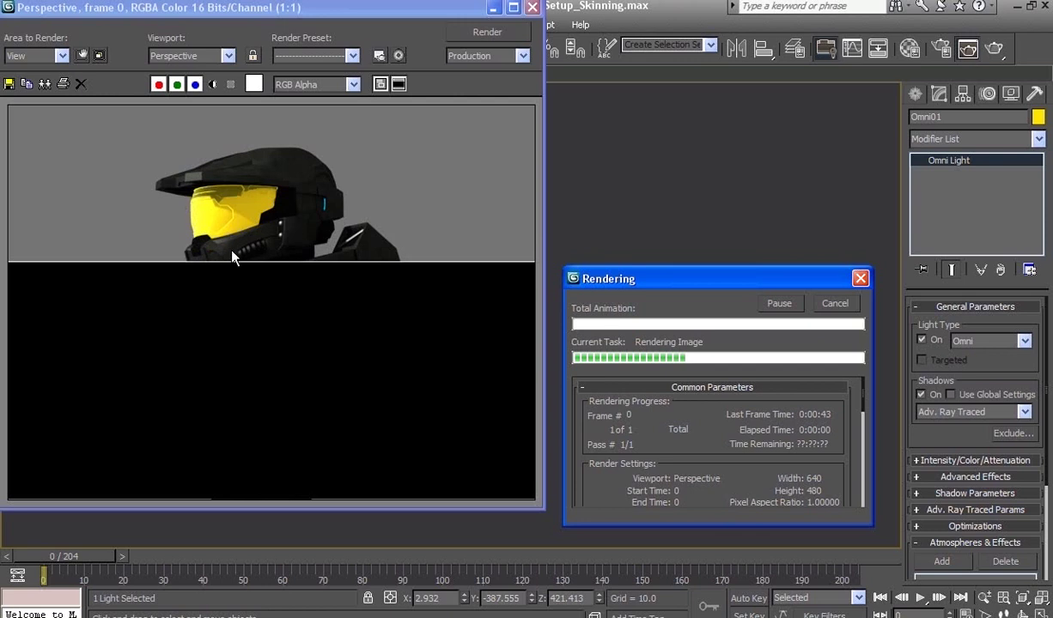
{"action": "scroll", "coordinate": [274, 236], "scroll_direction": "up", "scroll_amount": 1}
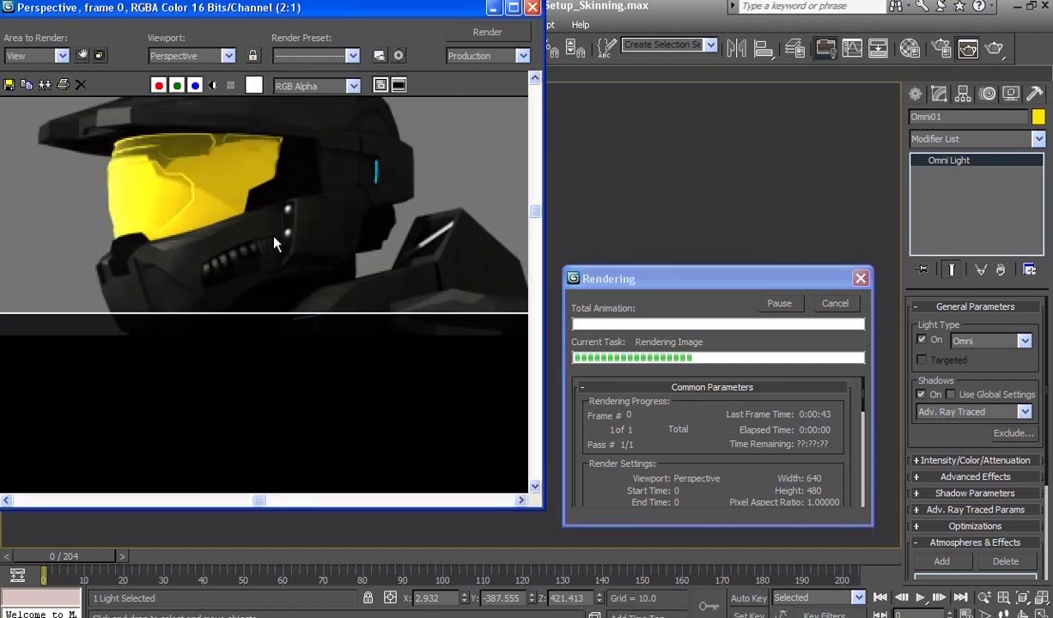
{"action": "scroll", "coordinate": [243, 261], "scroll_direction": "down", "scroll_amount": 1}
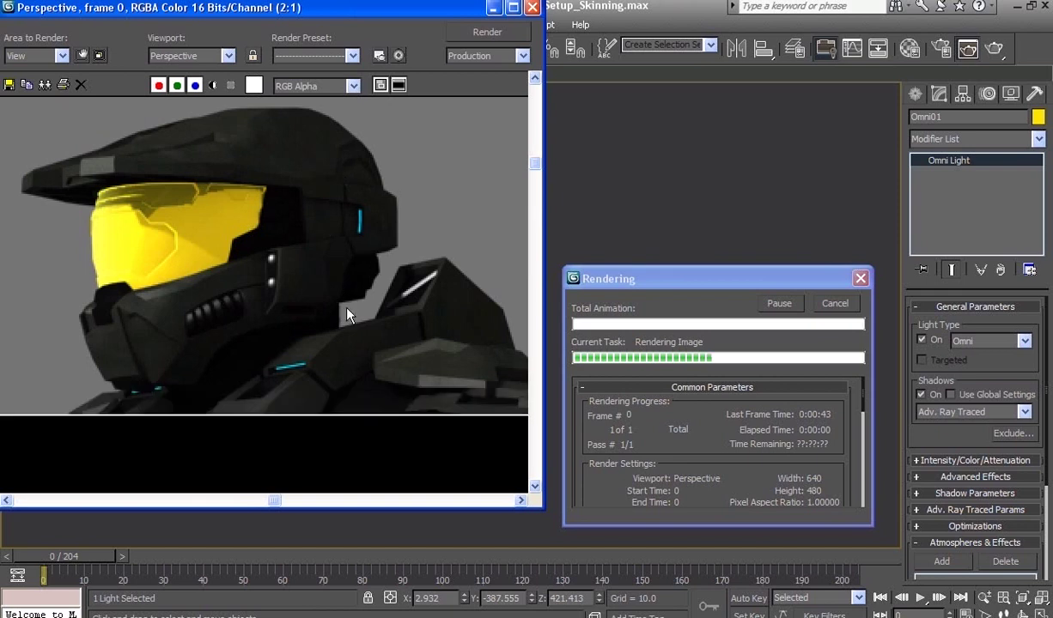
{"action": "scroll", "coordinate": [302, 298], "scroll_direction": "down", "scroll_amount": 1}
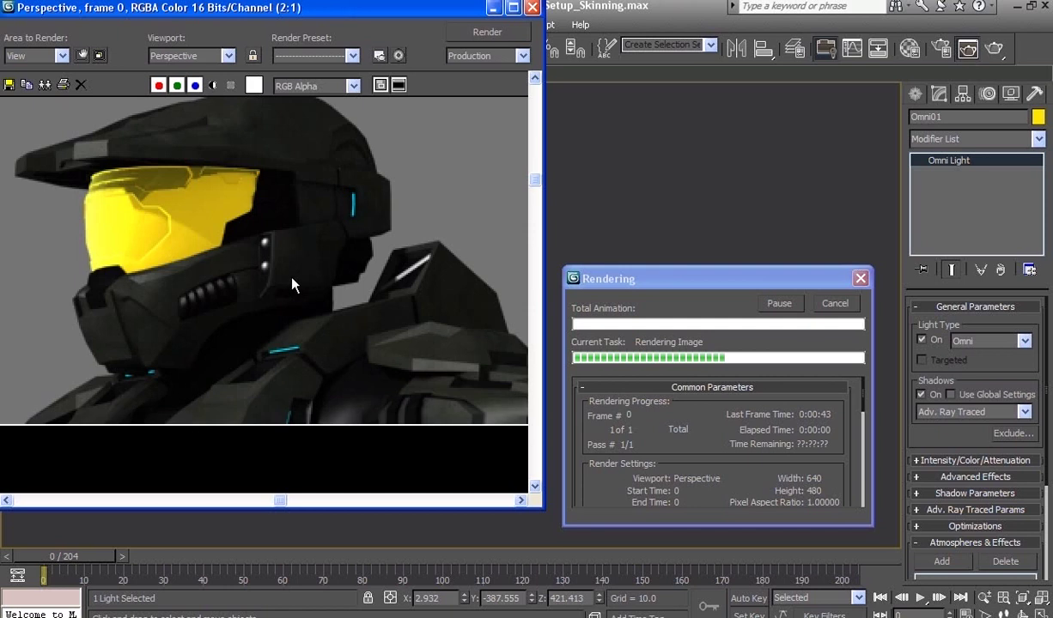
{"action": "scroll", "coordinate": [274, 318], "scroll_direction": "down", "scroll_amount": 1}
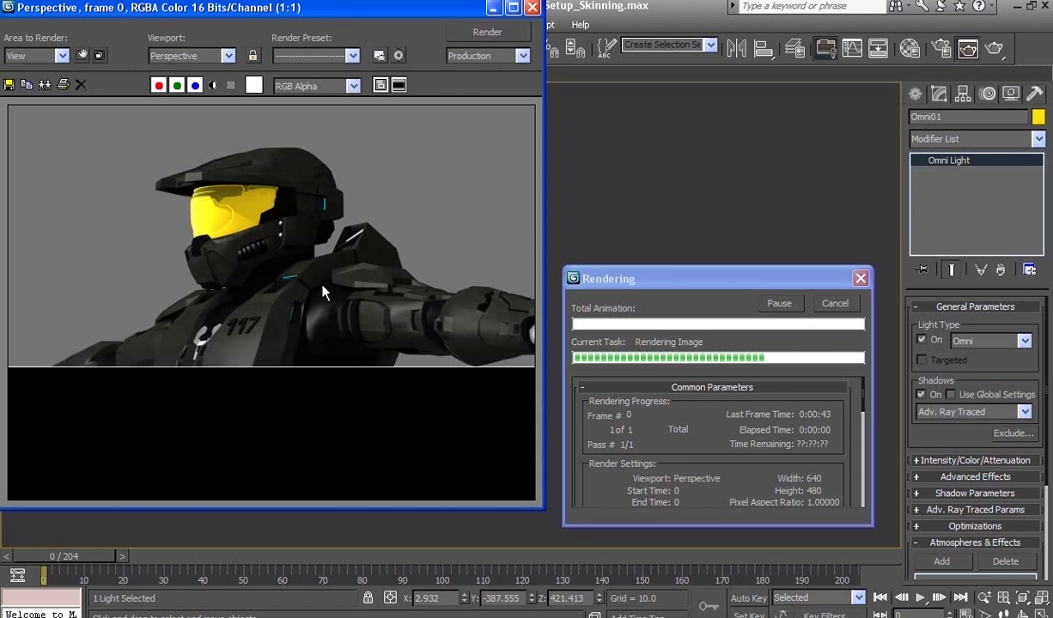
{"action": "scroll", "coordinate": [289, 307], "scroll_direction": "down", "scroll_amount": 1}
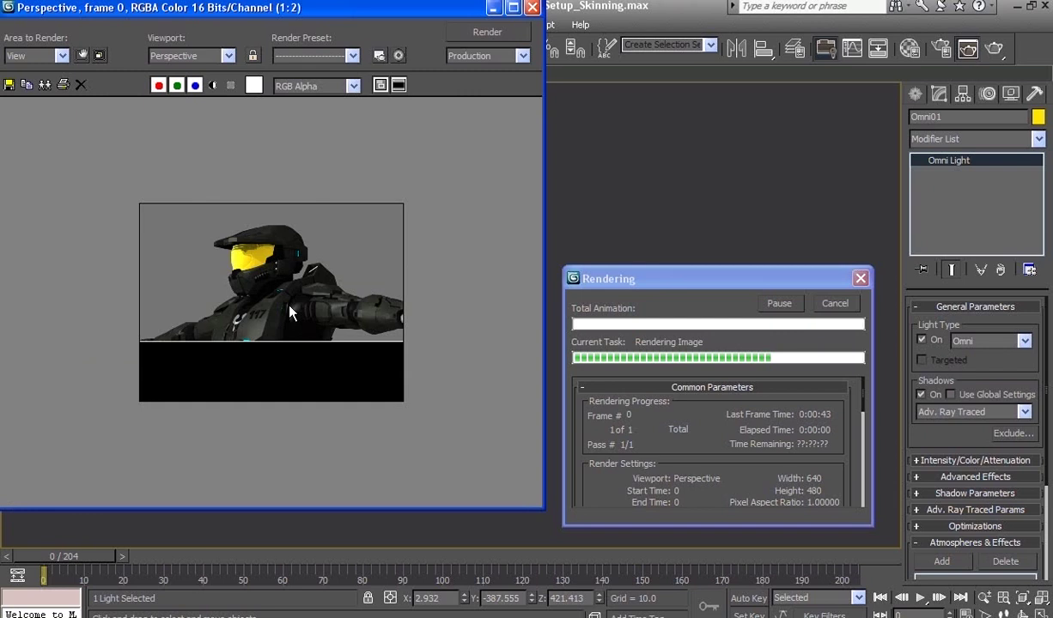
{"action": "scroll", "coordinate": [289, 307], "scroll_direction": "up", "scroll_amount": 1}
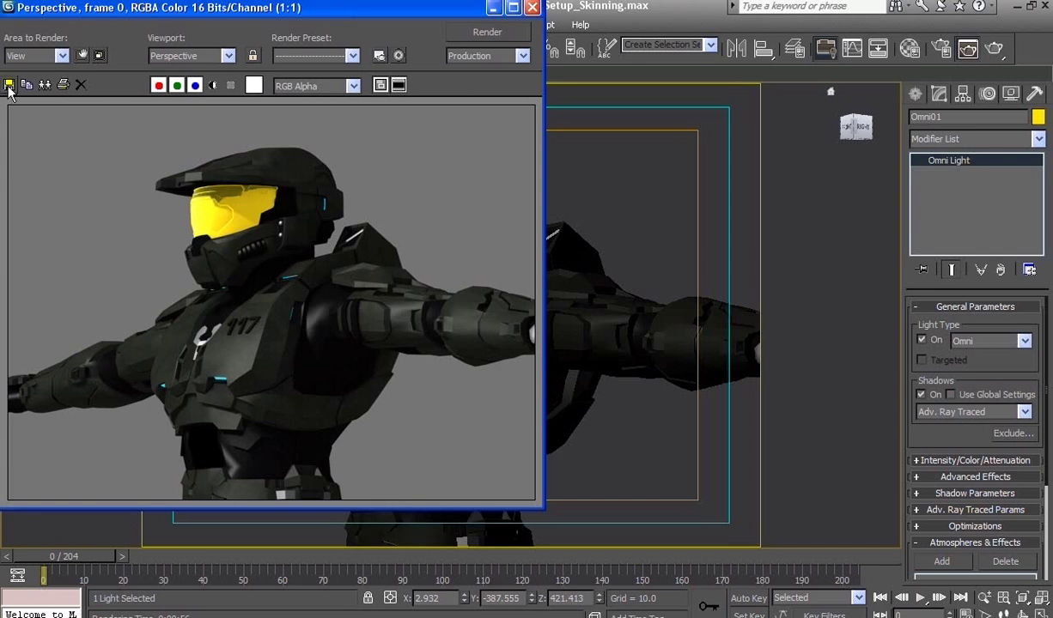
Save the rendered Spartan image to the Desktop as chief.bmp with RGB 24-bit colour.
{"action": "left_click", "coordinate": [9, 86]}
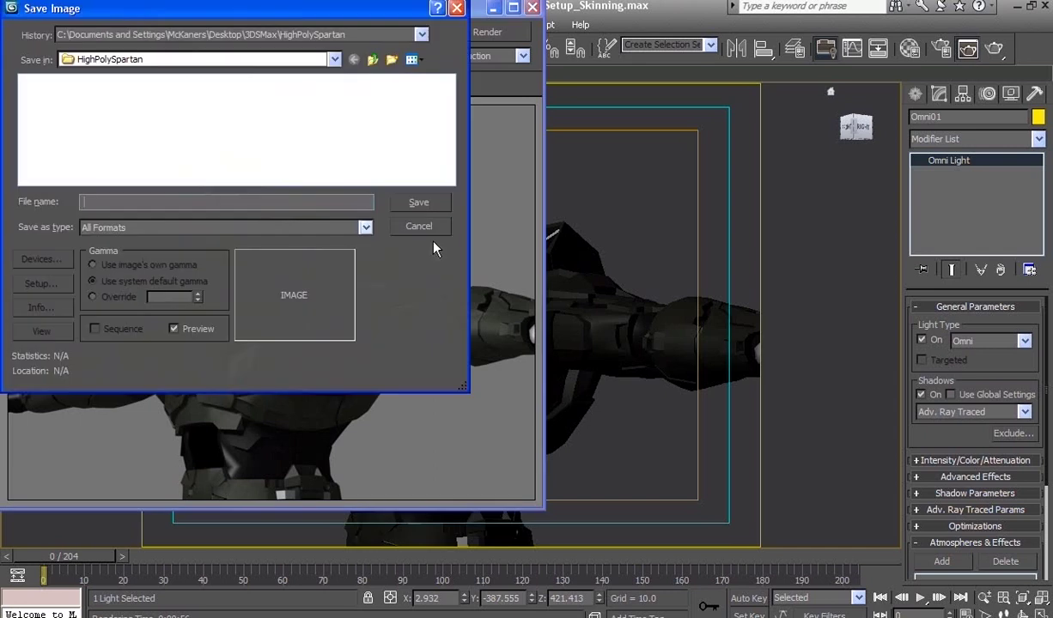
{"action": "left_click", "coordinate": [231, 232]}
{"action": "left_click", "coordinate": [129, 262]}
{"action": "left_click", "coordinate": [162, 62]}
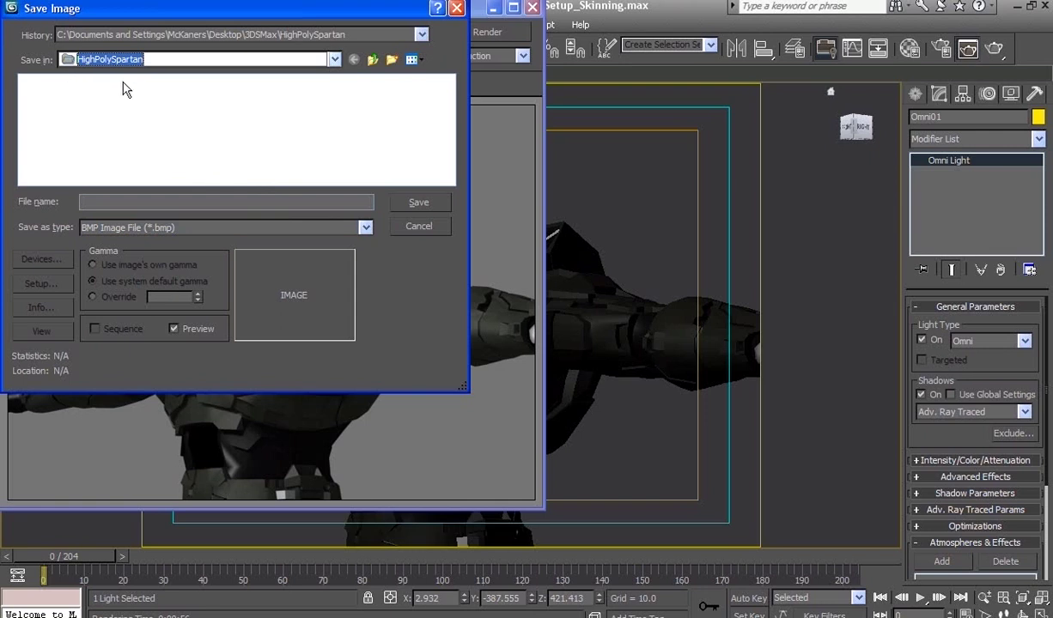
{"action": "left_click", "coordinate": [121, 60]}
{"action": "left_click", "coordinate": [110, 79]}
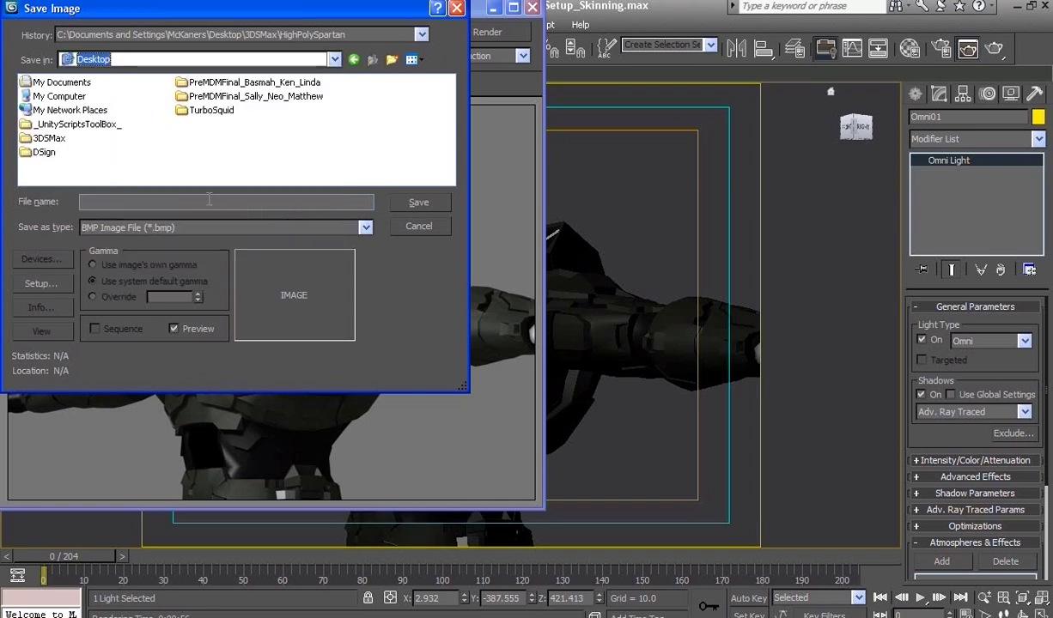
{"action": "type", "text": "chief"}
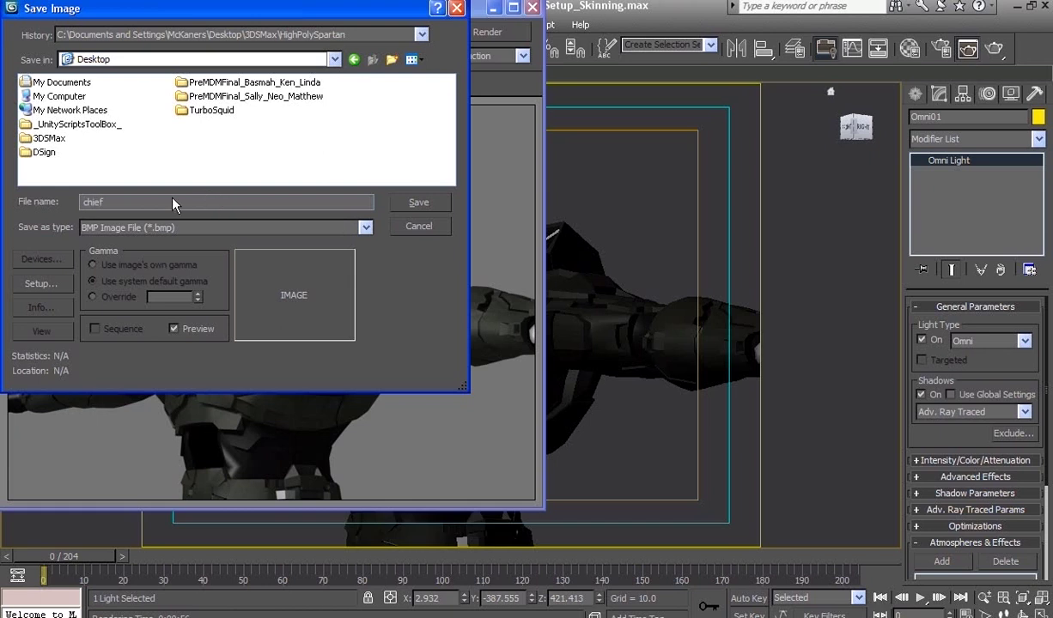
{"action": "key", "text": "Return"}
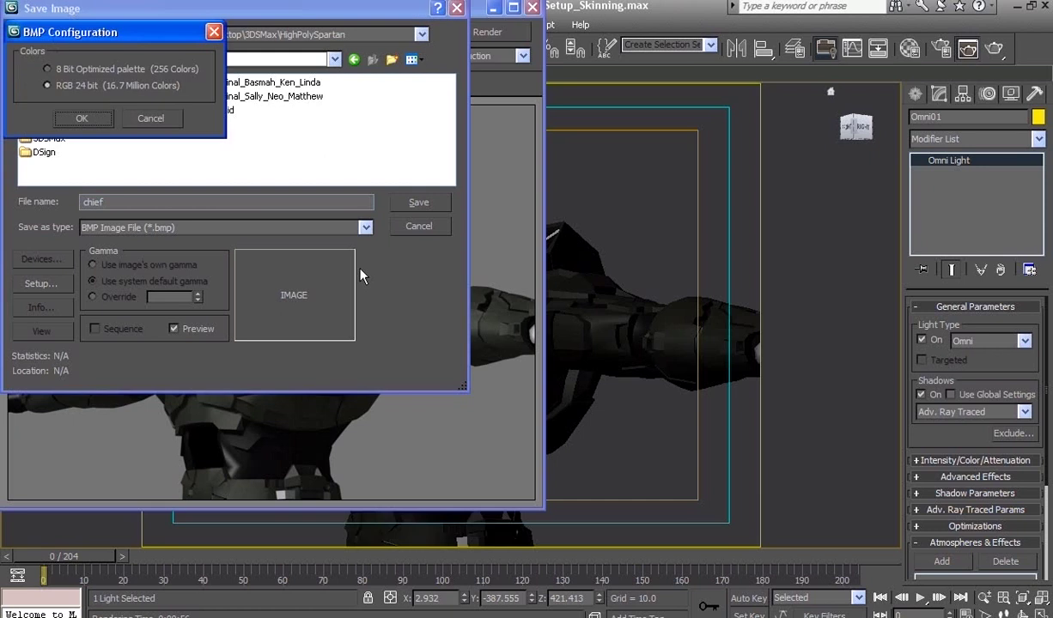
{"action": "left_click", "coordinate": [83, 117]}
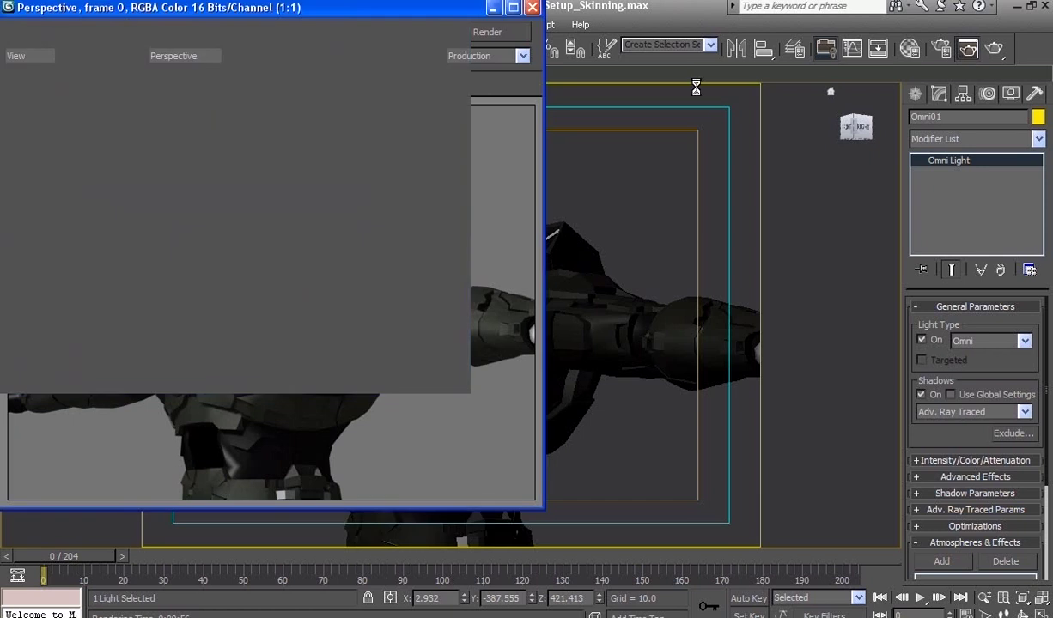
Zoom in and out on the rendered frame to check it, then close the render window.
{"action": "scroll", "coordinate": [386, 262], "scroll_direction": "down", "scroll_amount": 1}
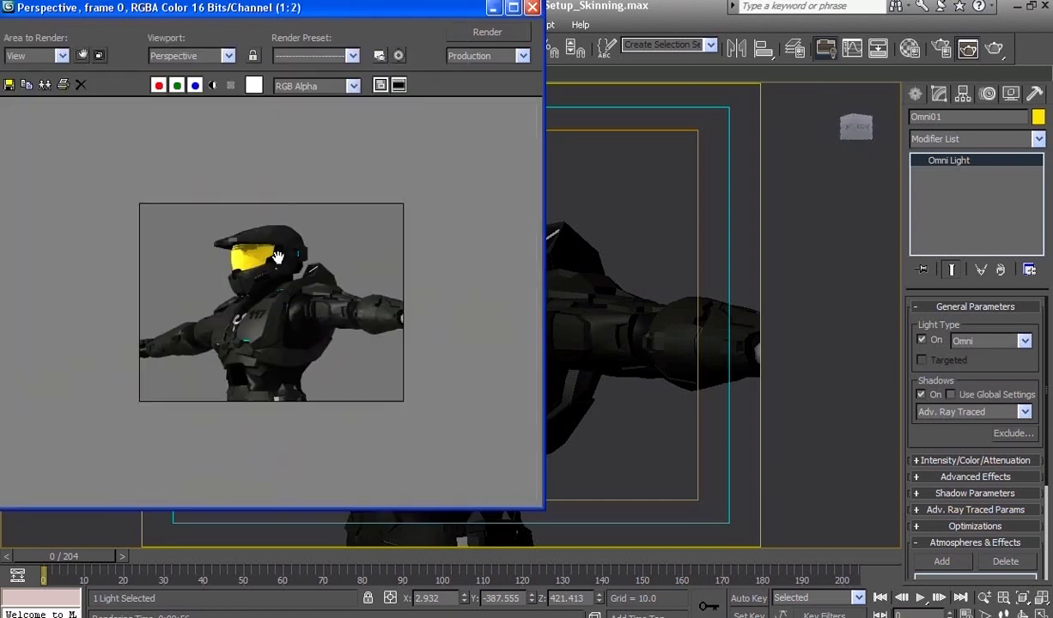
{"action": "scroll", "coordinate": [270, 244], "scroll_direction": "up", "scroll_amount": 2}
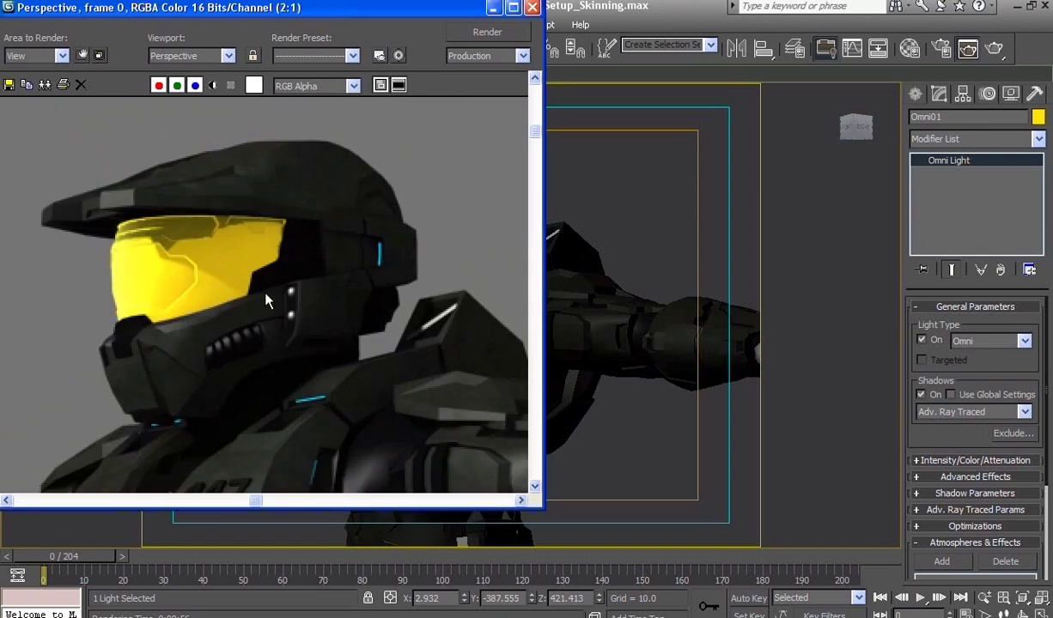
{"action": "left_click", "coordinate": [533, 8]}
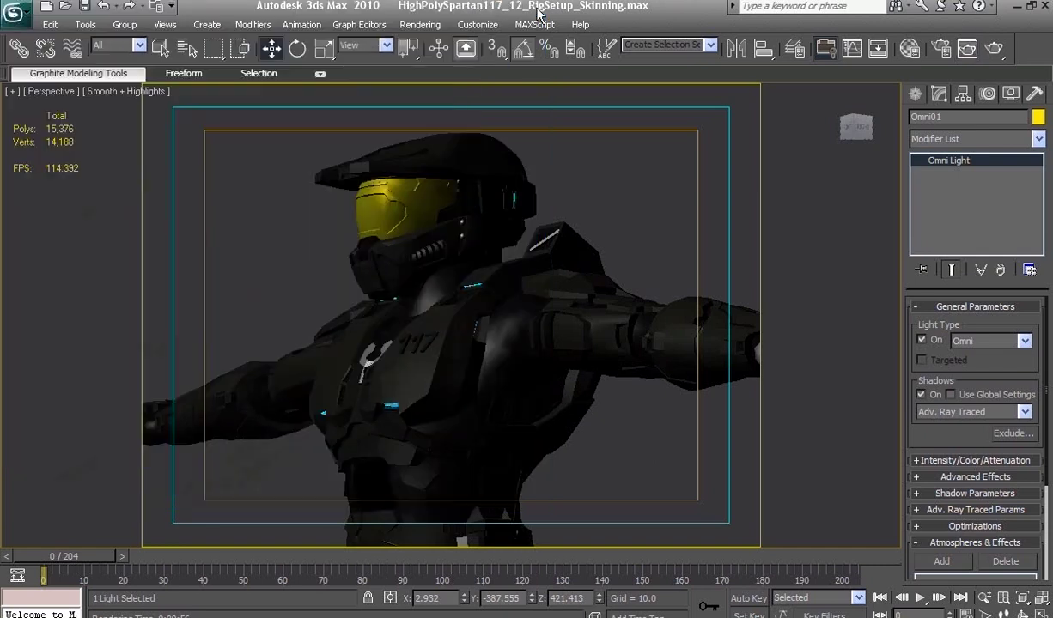